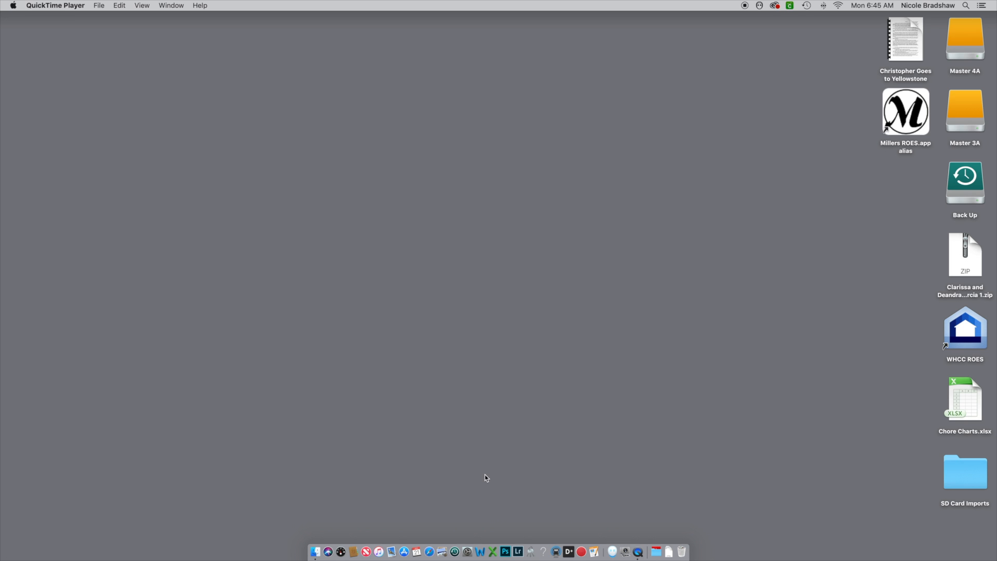
Open the General system preferences, try the Dark appearance and return to Light.
left_click(468, 550)
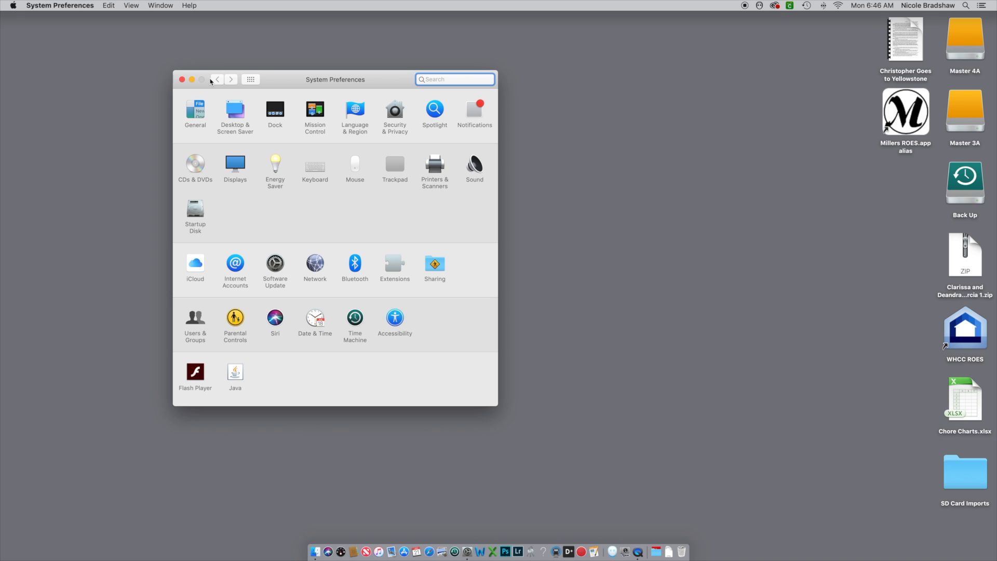
left_click(196, 111)
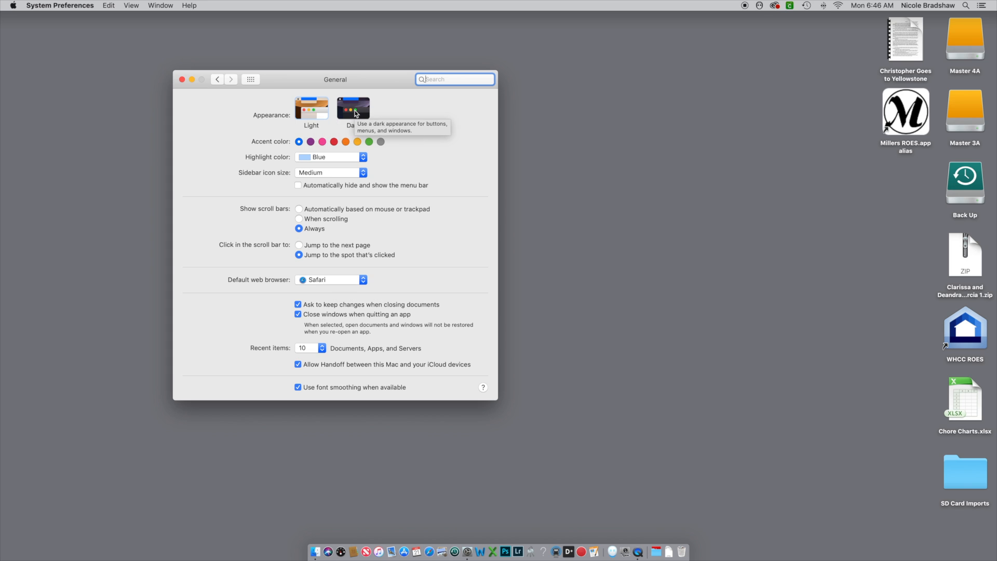
left_click(344, 114)
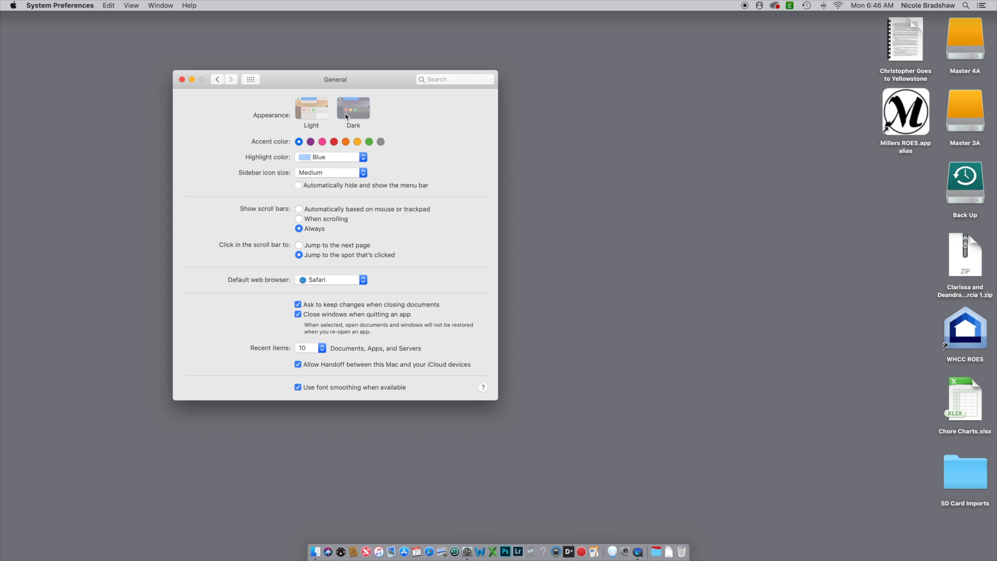
left_click(315, 112)
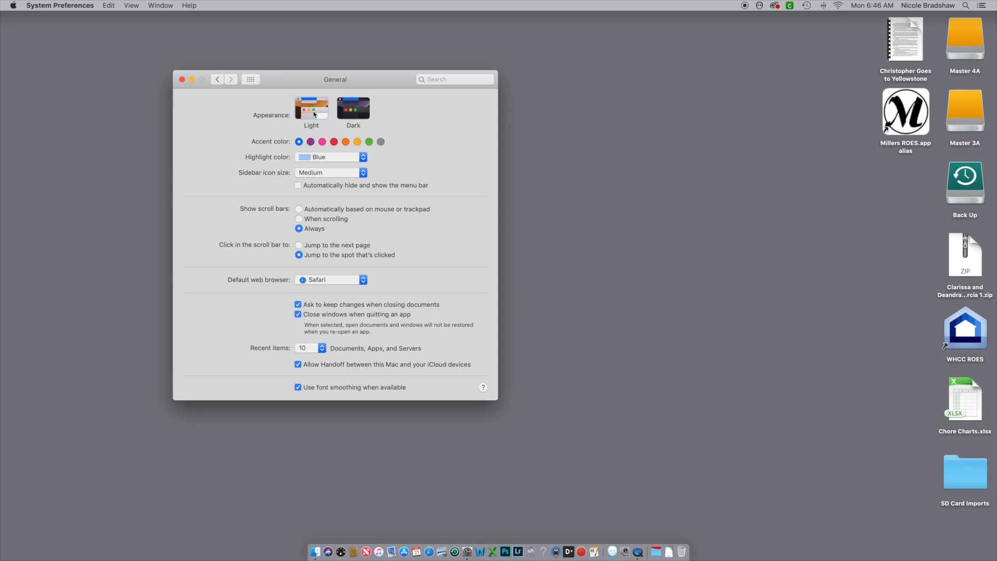
Try each accent color from purple through graphite, ending on blue again.
left_click(311, 142)
left_click(324, 142)
left_click(334, 143)
left_click(346, 142)
left_click(357, 143)
left_click(370, 143)
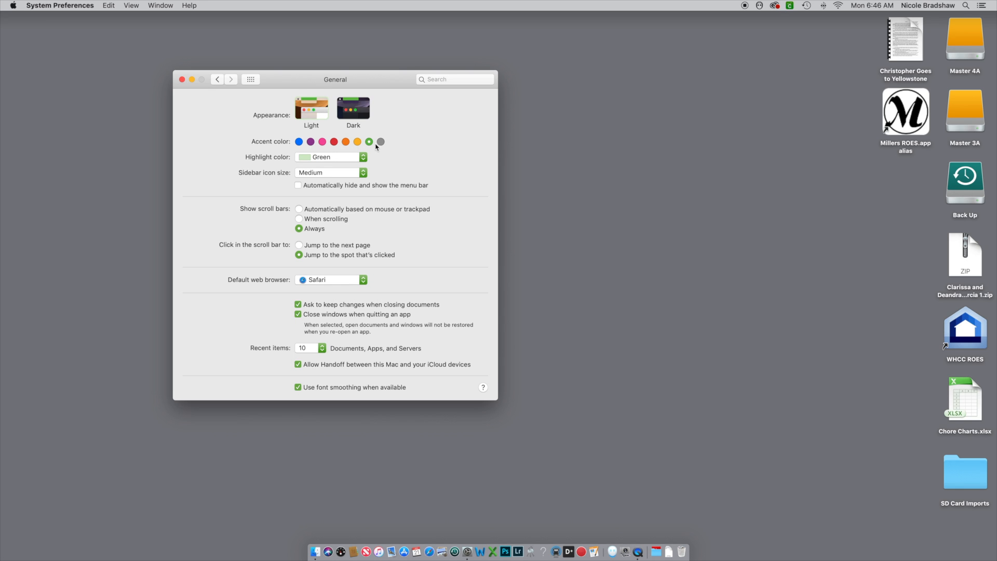
left_click(381, 143)
left_click(300, 142)
Set the highlight color to Purple.
left_click(340, 159)
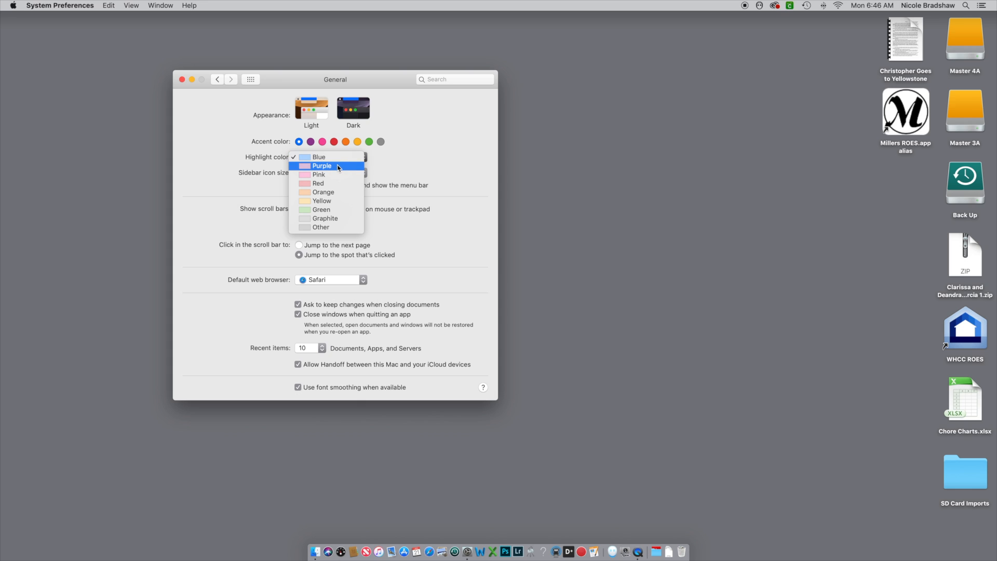
left_click(338, 167)
left_click(340, 158)
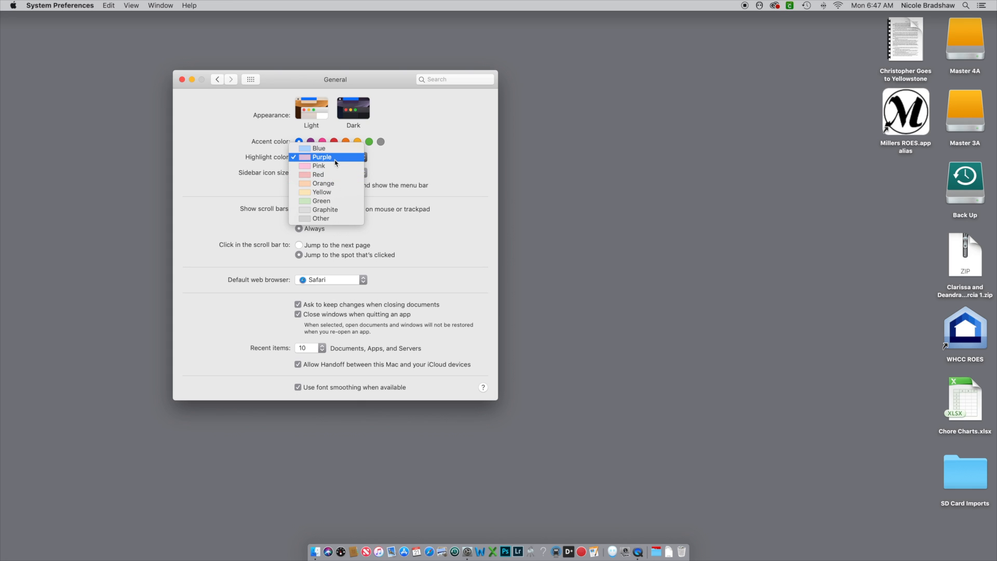
left_click(336, 162)
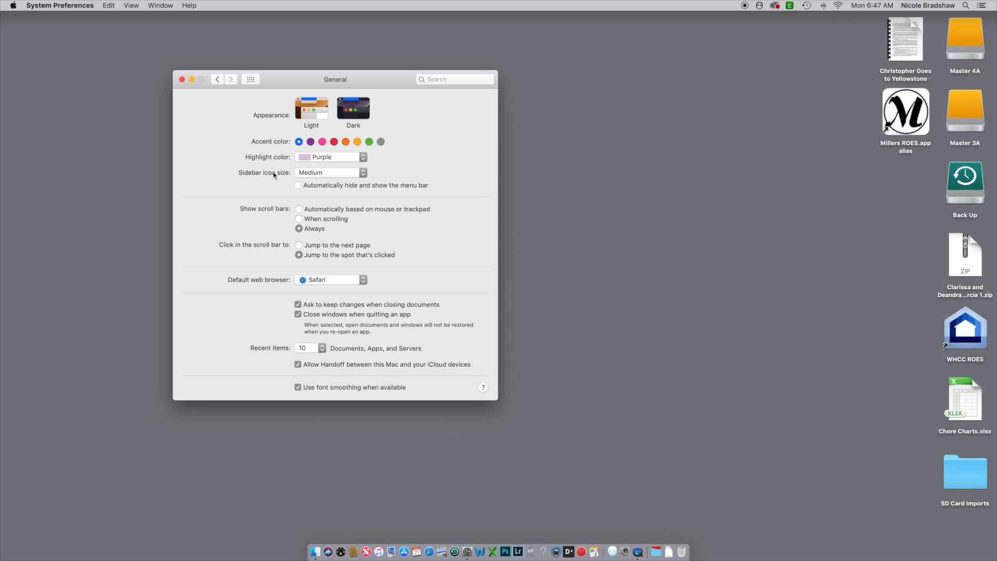
Try the Large and Small sidebar icon sizes and return the setting to Medium.
left_click(345, 176)
left_click(343, 181)
left_click(341, 173)
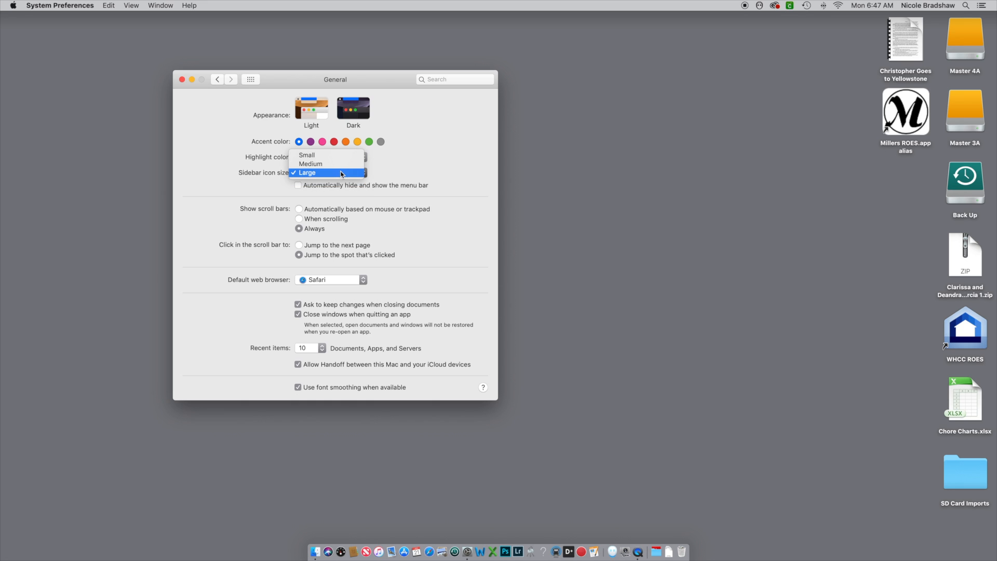
left_click(338, 164)
left_click(336, 174)
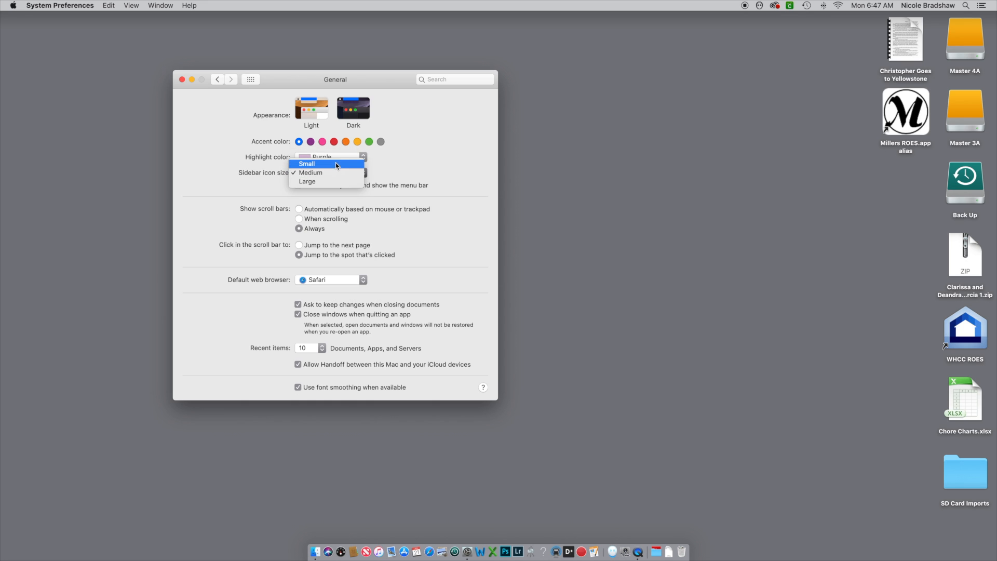
left_click(337, 163)
left_click(335, 172)
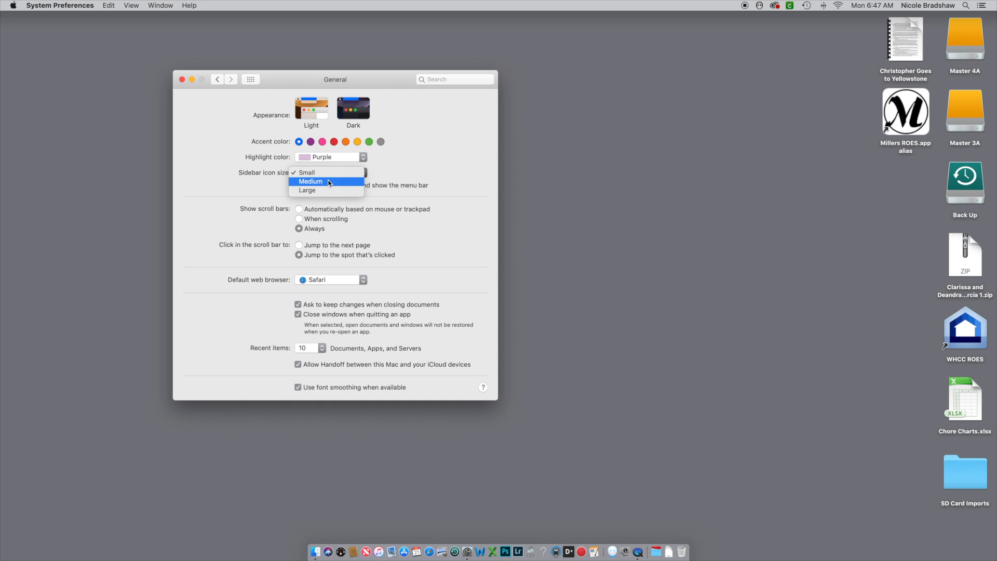
left_click(328, 181)
Try automatic menu bar hiding and the other scroll bar display options, restoring the visible menu bar and Always.
left_click(298, 186)
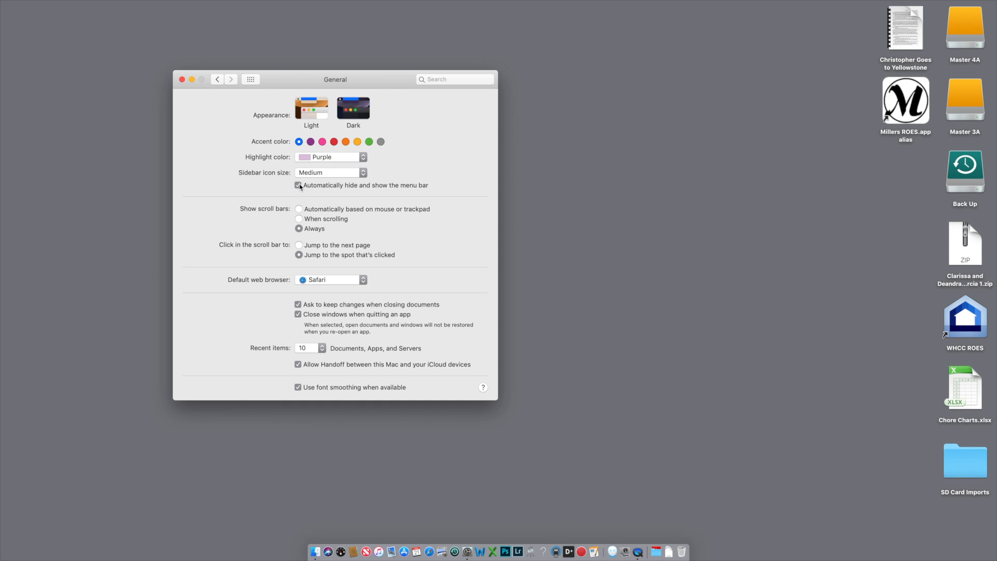
left_click(299, 186)
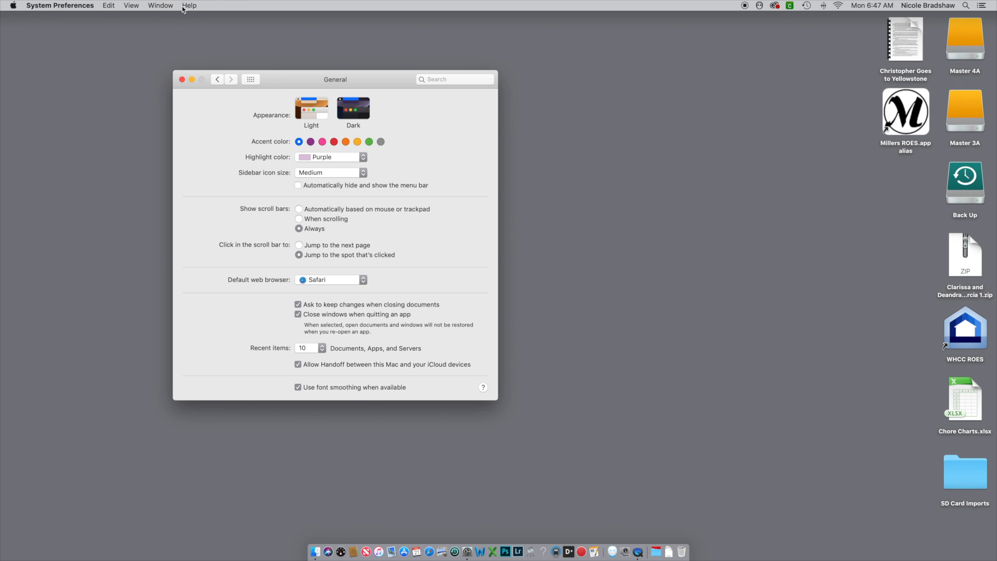
left_click(299, 219)
left_click(298, 209)
left_click(299, 229)
Review the choices for the default web browser and the number of recent items, keeping Safari.
left_click(337, 282)
left_click(336, 282)
left_click(337, 282)
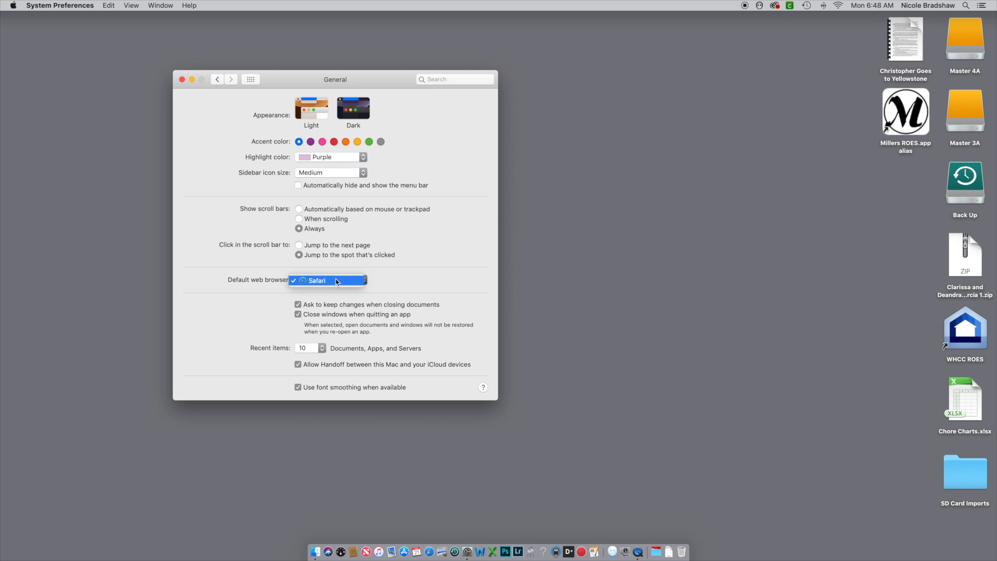
left_click(336, 281)
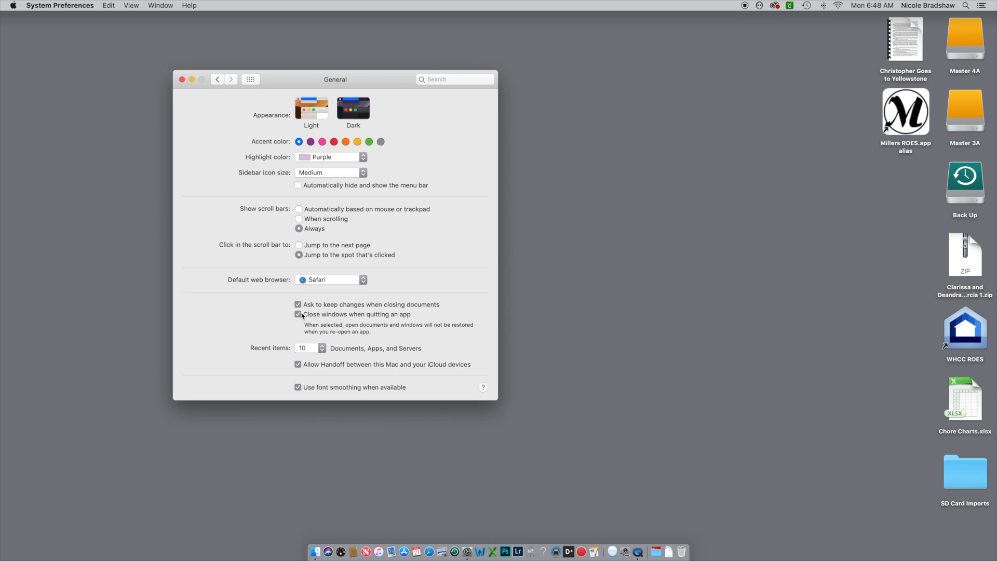
left_click(321, 349)
Open the Desktop & Screen Saver preferences and browse the Apple wallpaper categories from Desktop Pictures through Colors.
left_click(216, 79)
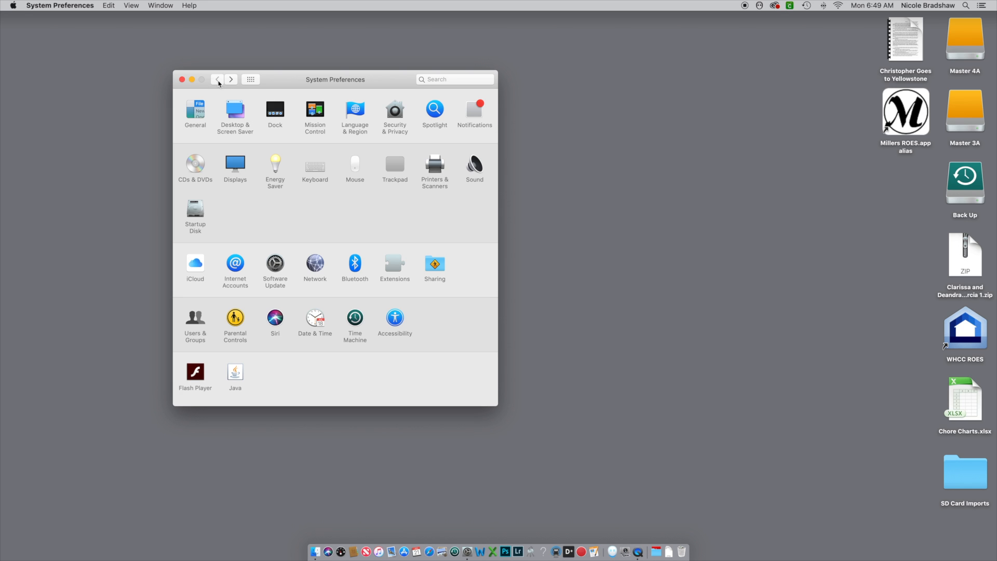
left_click(237, 112)
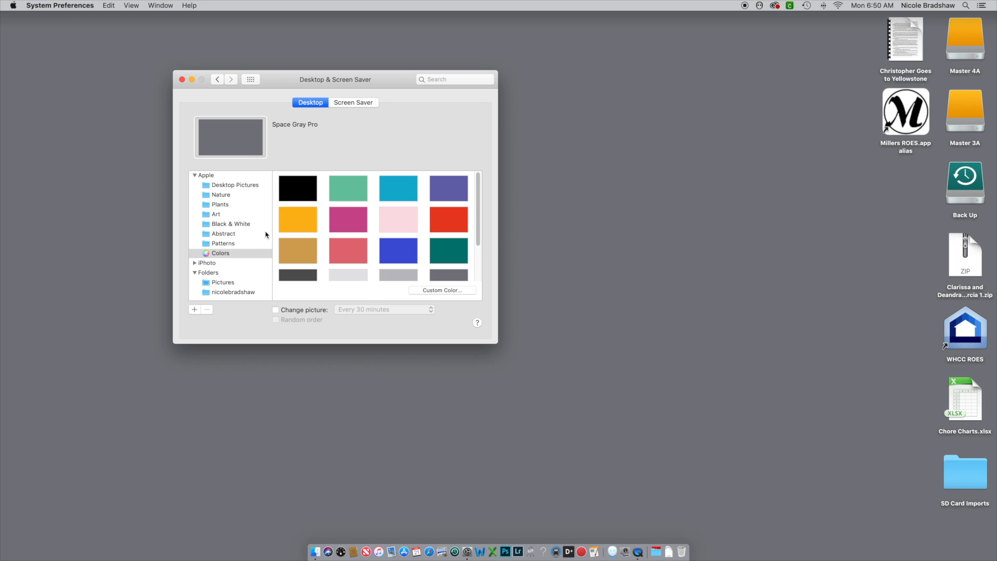
left_click(218, 186)
left_click(226, 197)
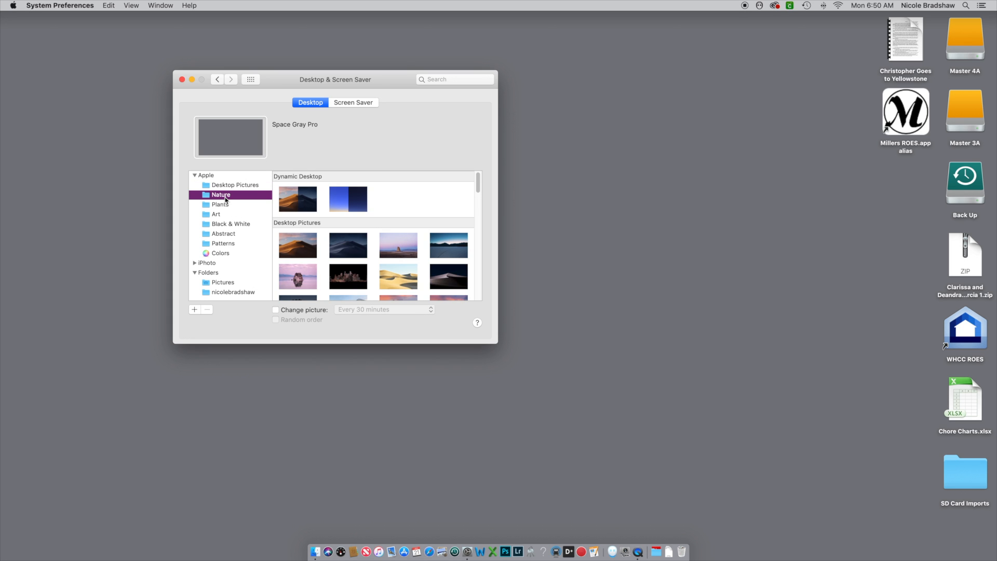
left_click(223, 206)
left_click(222, 214)
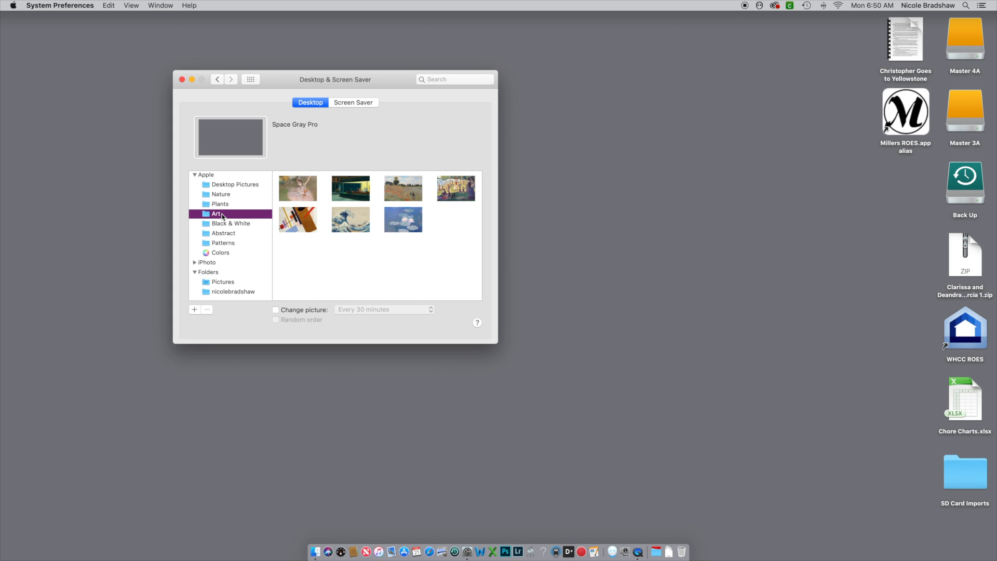
left_click(223, 224)
left_click(234, 237)
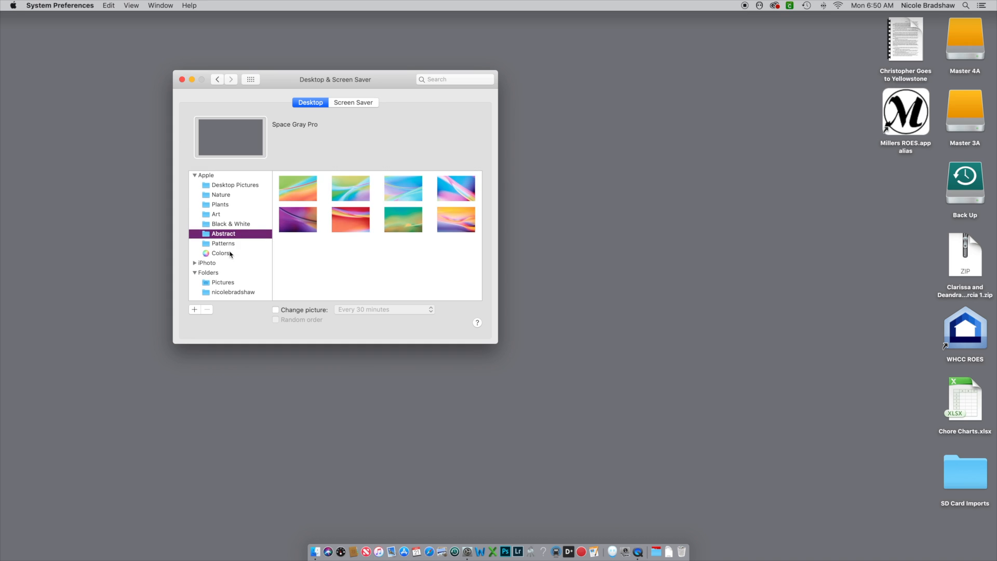
left_click(233, 245)
left_click(230, 255)
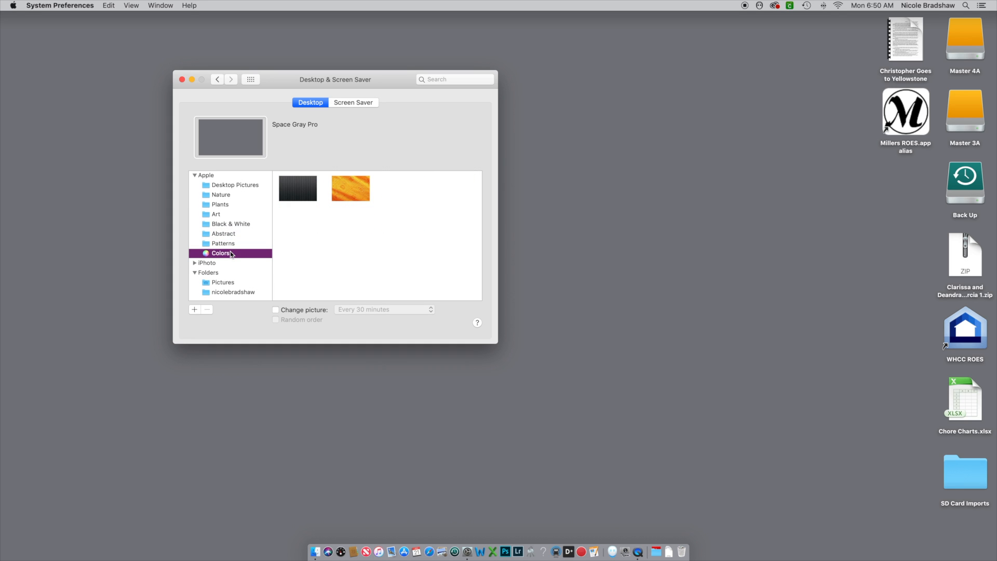
Expand the iPhoto source to look through its albums and collapse it again.
left_click(195, 264)
scroll(250, 278, "down", 4)
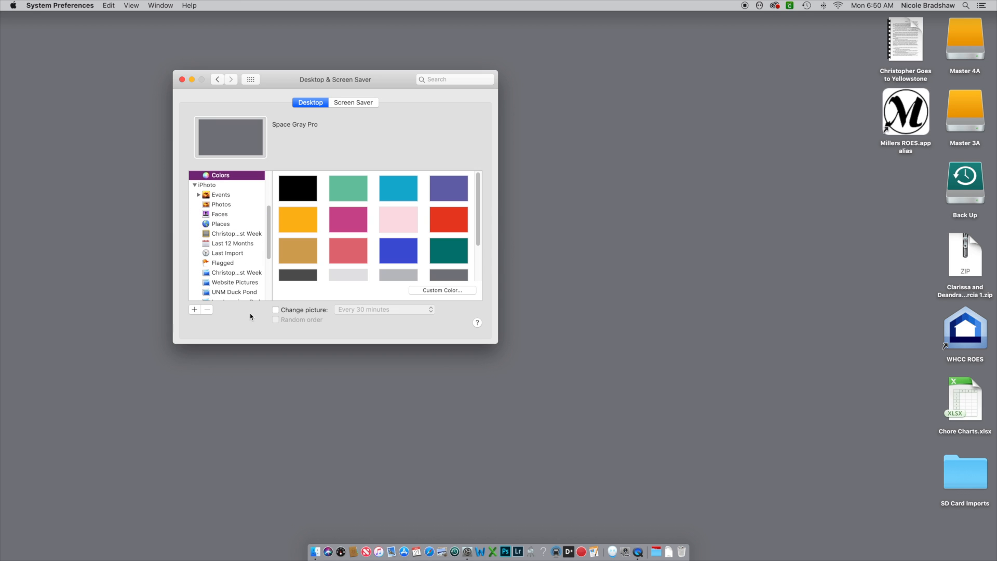
scroll(240, 283, "down", 5)
scroll(241, 282, "up", 5)
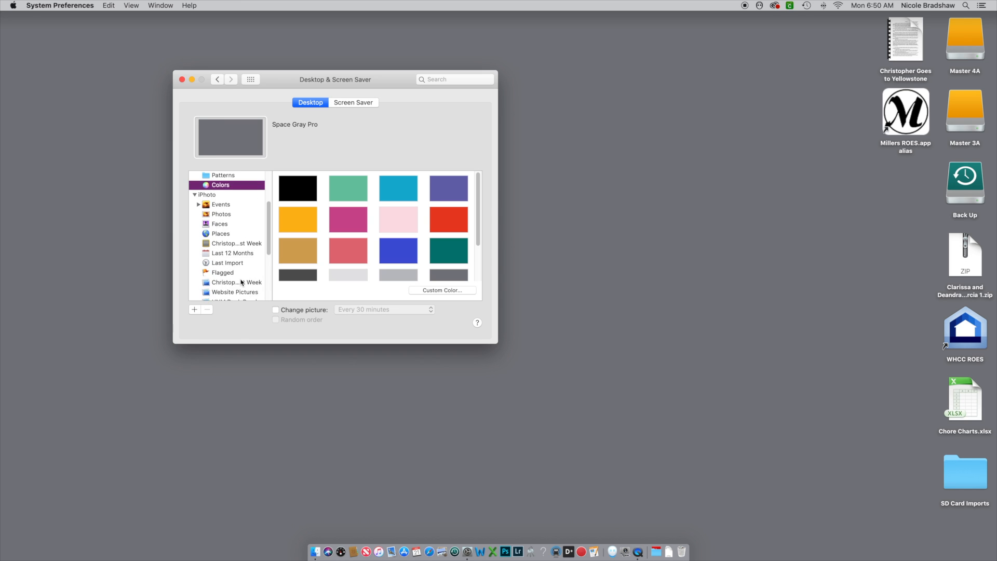
left_click(196, 214)
scroll(226, 284, "down", 1)
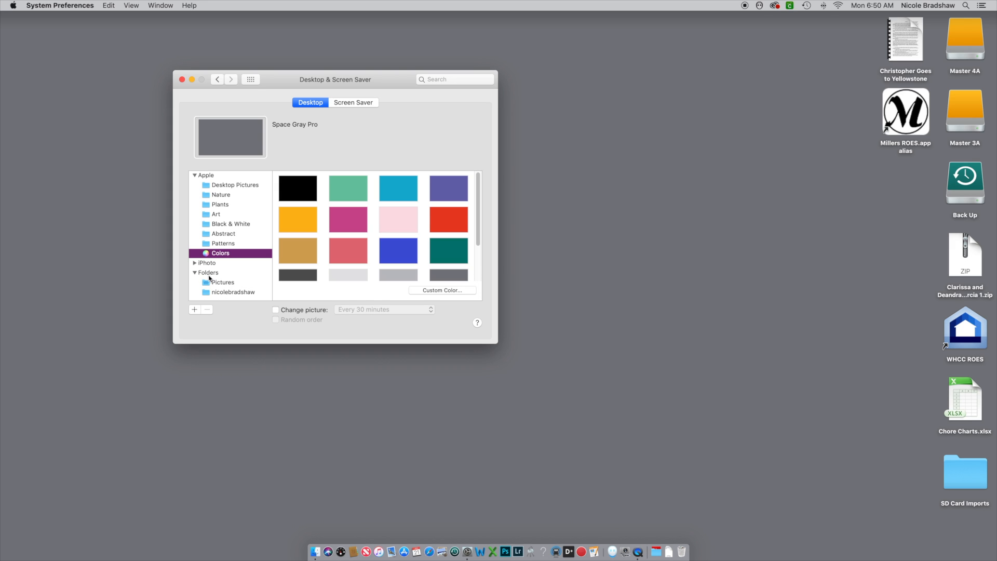
Set the 760391 picture from the personal home folder as the desktop background.
left_click(223, 293)
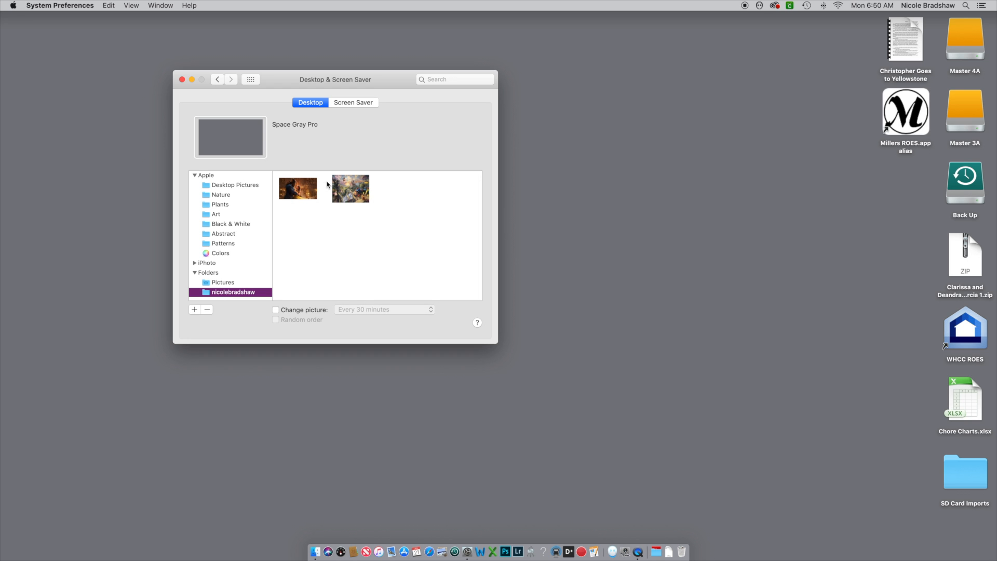
left_click(304, 198)
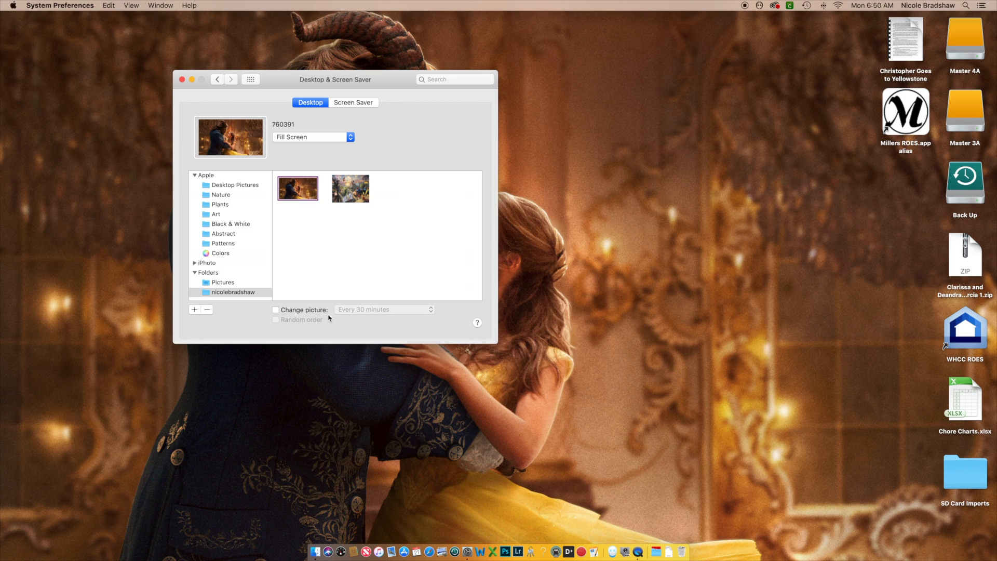
Turn on automatic picture changing, check its interval options without choosing another, and turn it off again.
left_click(274, 311)
left_click(401, 310)
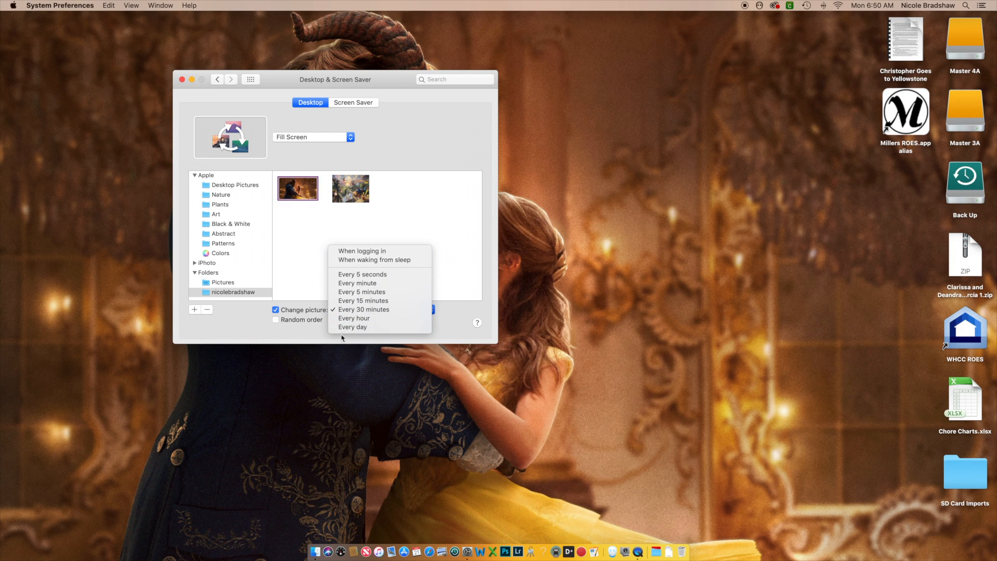
left_click(338, 339)
left_click(276, 310)
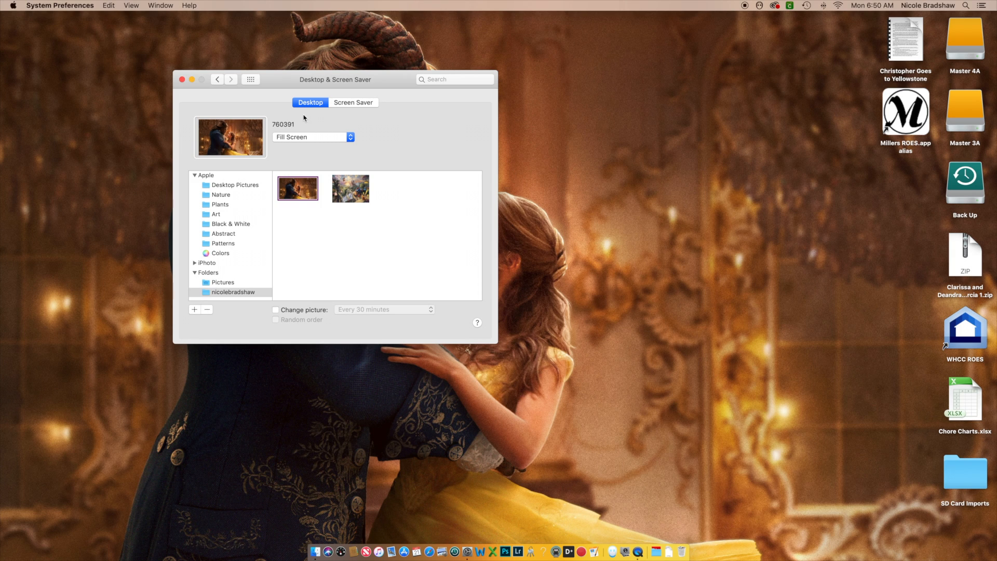
Check the dialog for adding a picture folder and the wallpaper fit options, keeping Fill Screen.
left_click(193, 311)
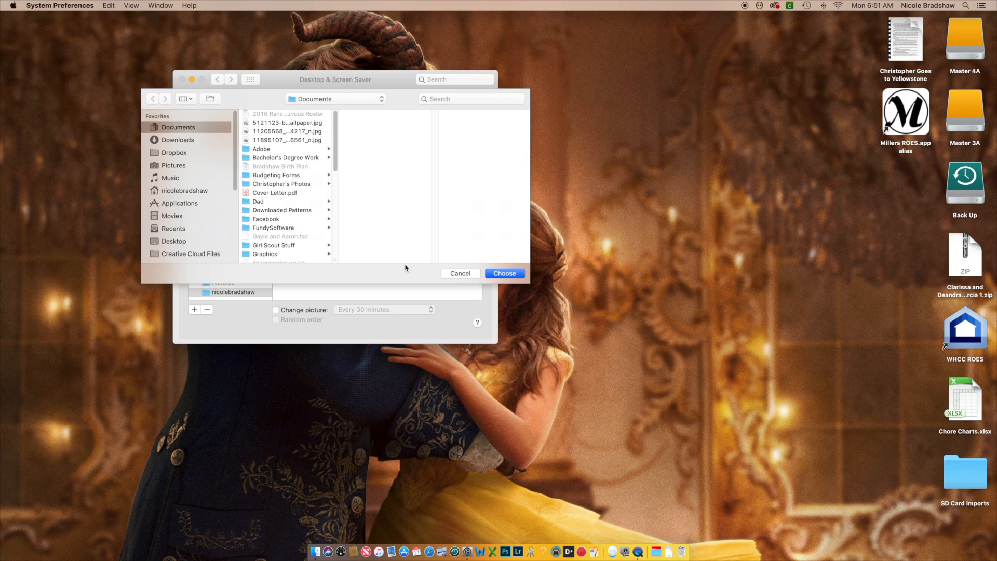
left_click(460, 274)
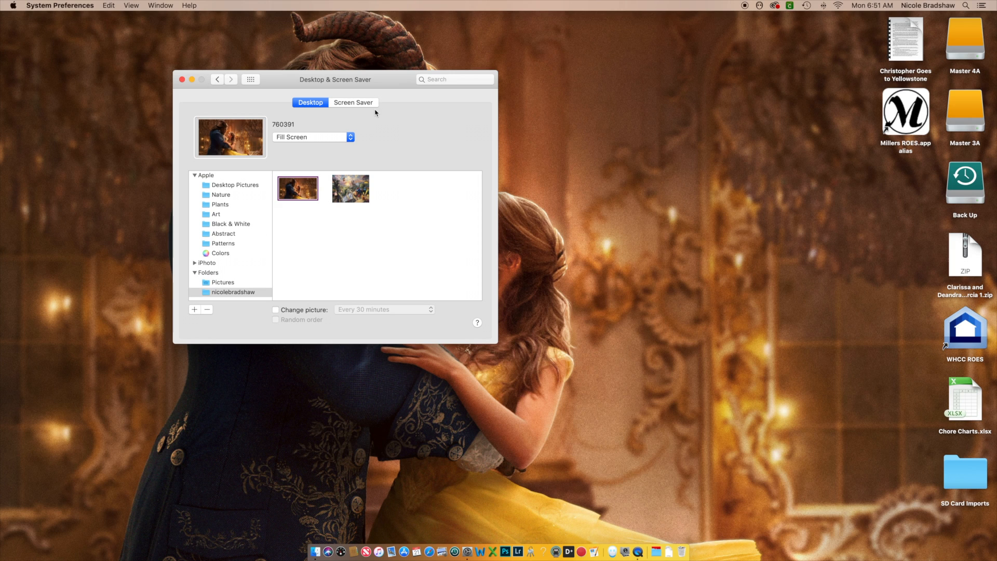
left_click(336, 139)
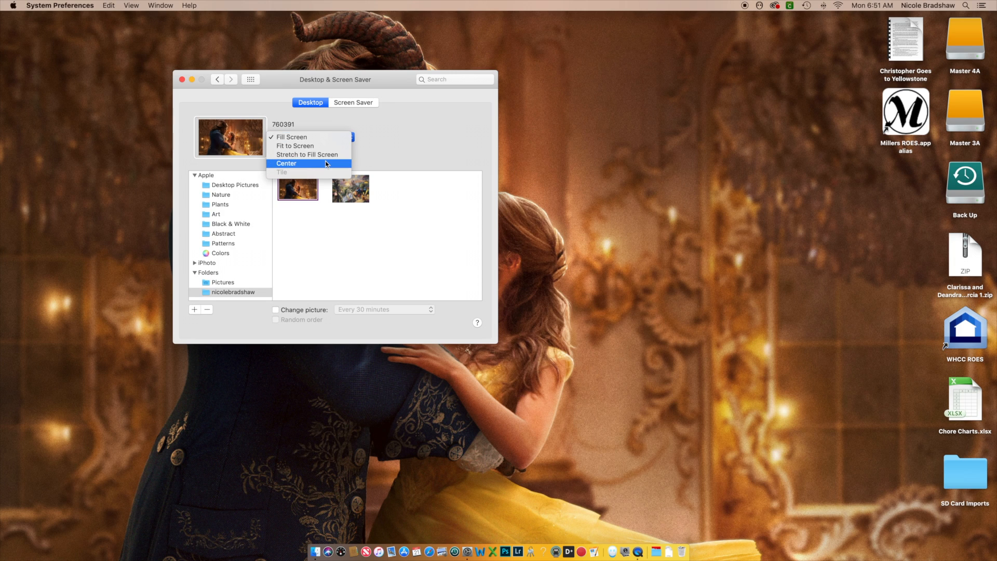
left_click(325, 137)
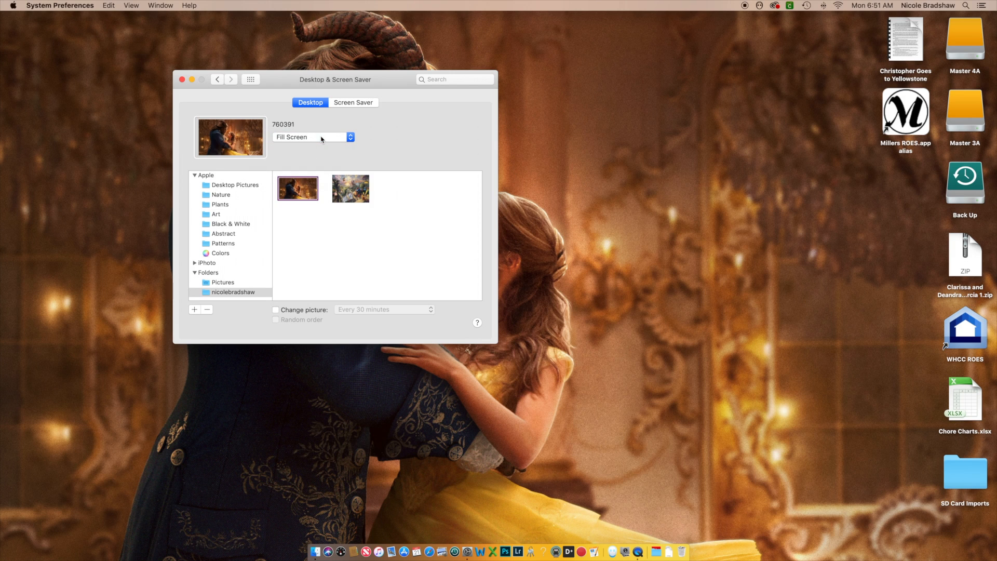
Look through the available screen savers and the choices for when the saver starts, keeping 20 Minutes.
left_click(370, 104)
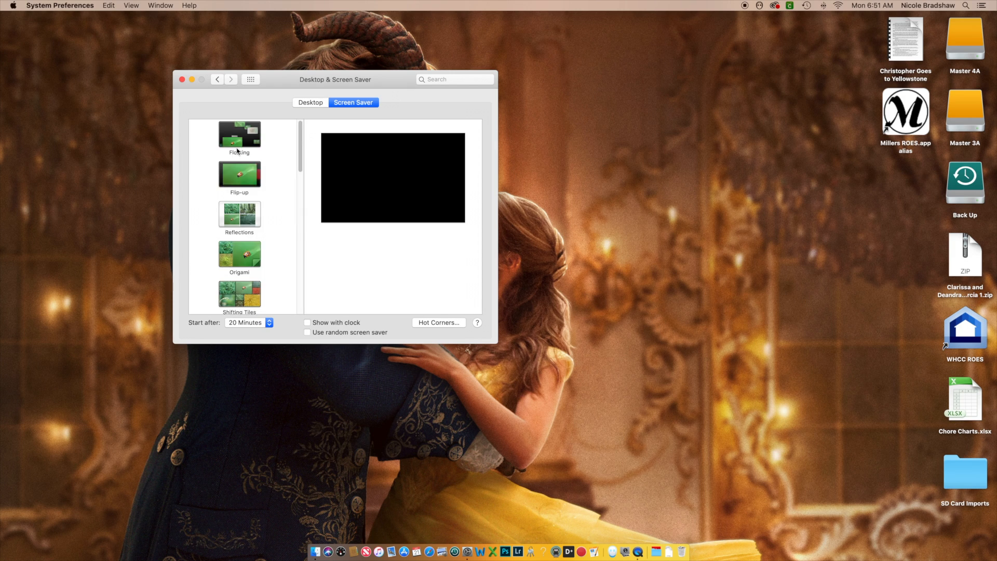
scroll(234, 176, "up", 12)
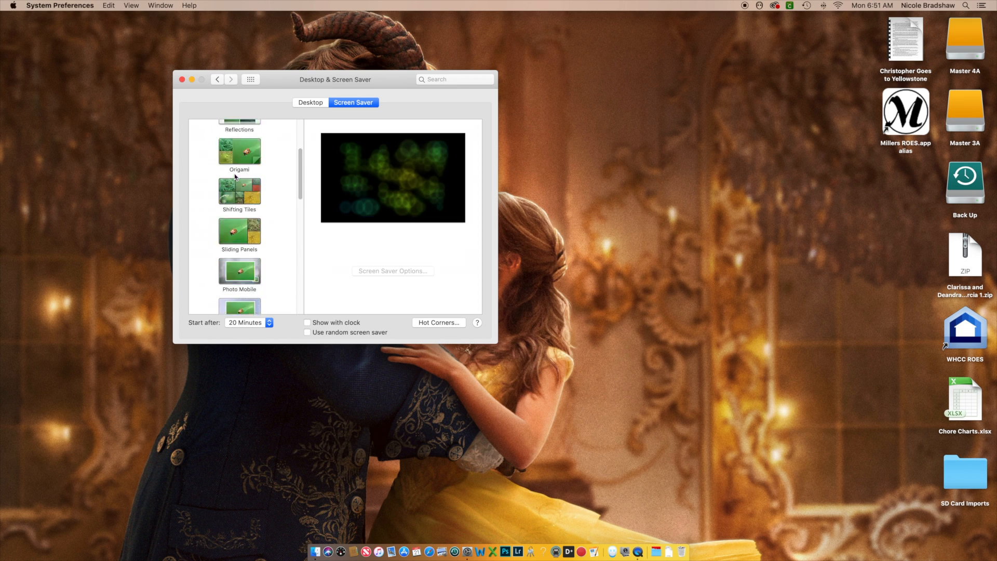
scroll(235, 177, "down", 12)
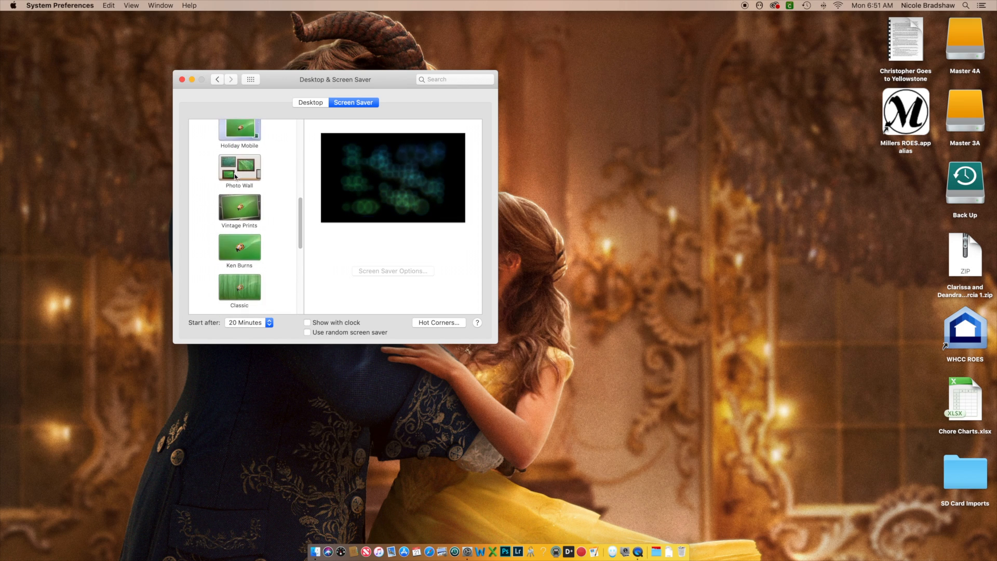
scroll(234, 177, "down", 5)
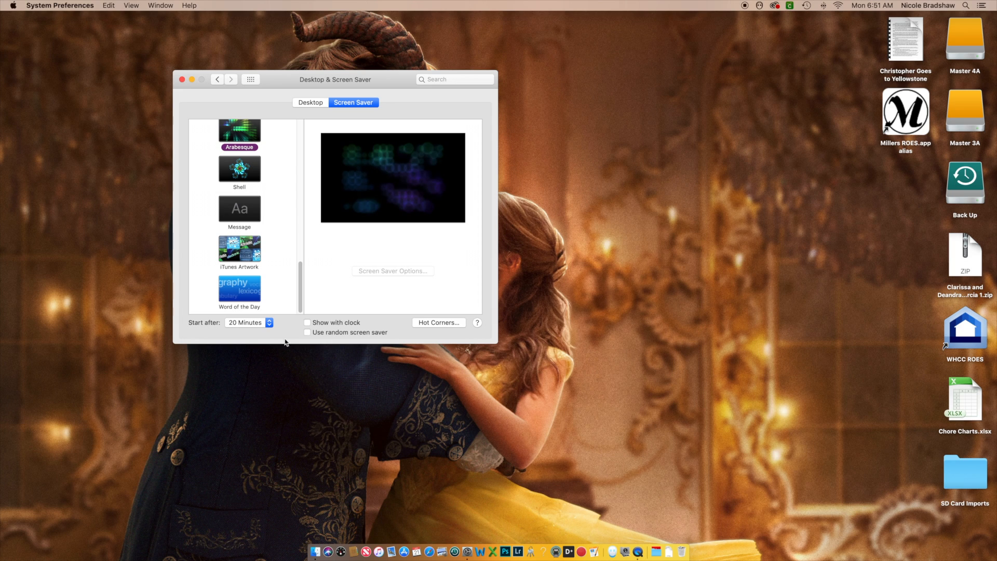
left_click(248, 323)
key("Up")
left_click(251, 324)
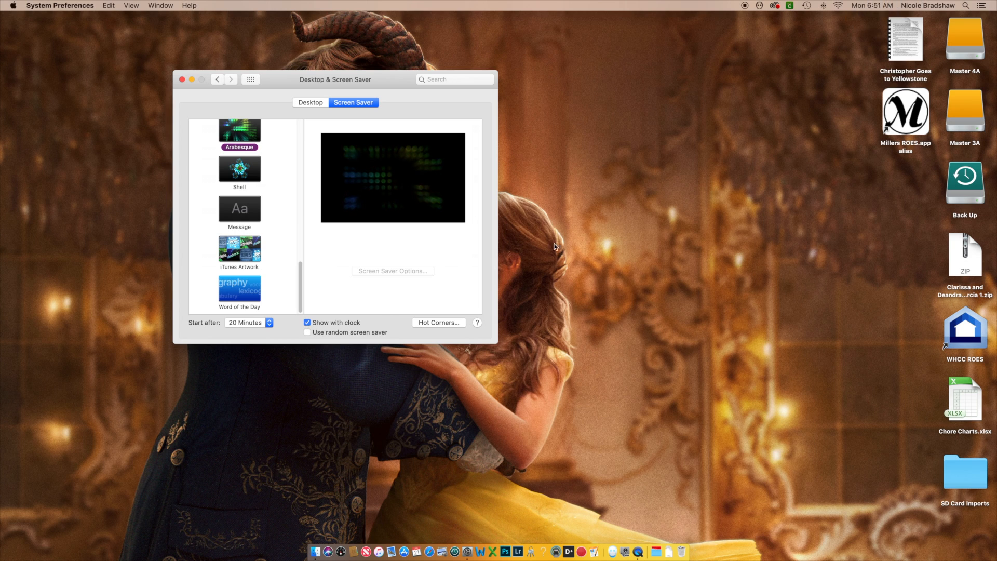
Try the screen saver's clock display and random selection options, leaving both turned off.
left_click(308, 324)
left_click(308, 333)
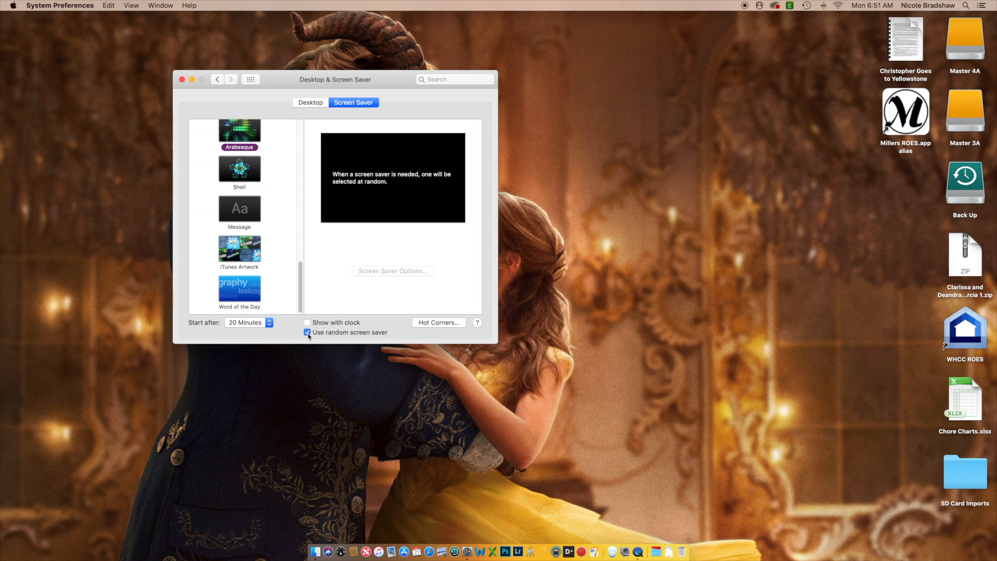
left_click(307, 332)
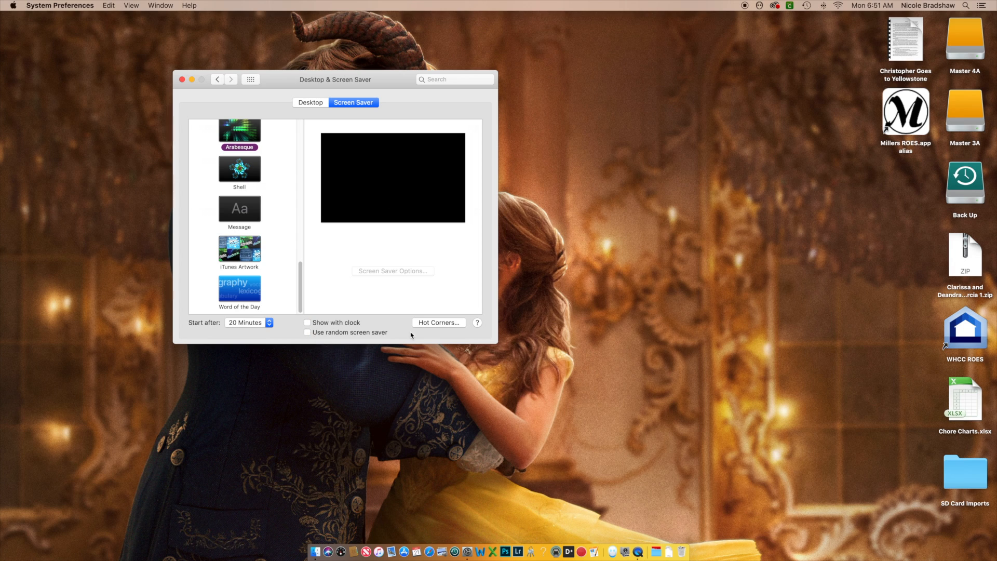
Open the Dock preferences and position the Dock at the left of the screen.
left_click(217, 80)
left_click(283, 112)
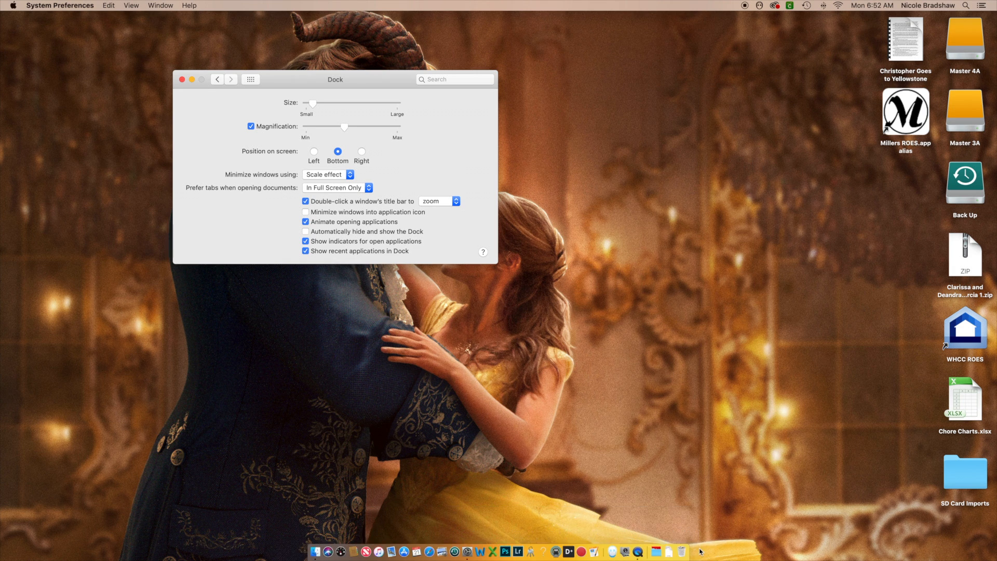
left_click(315, 152)
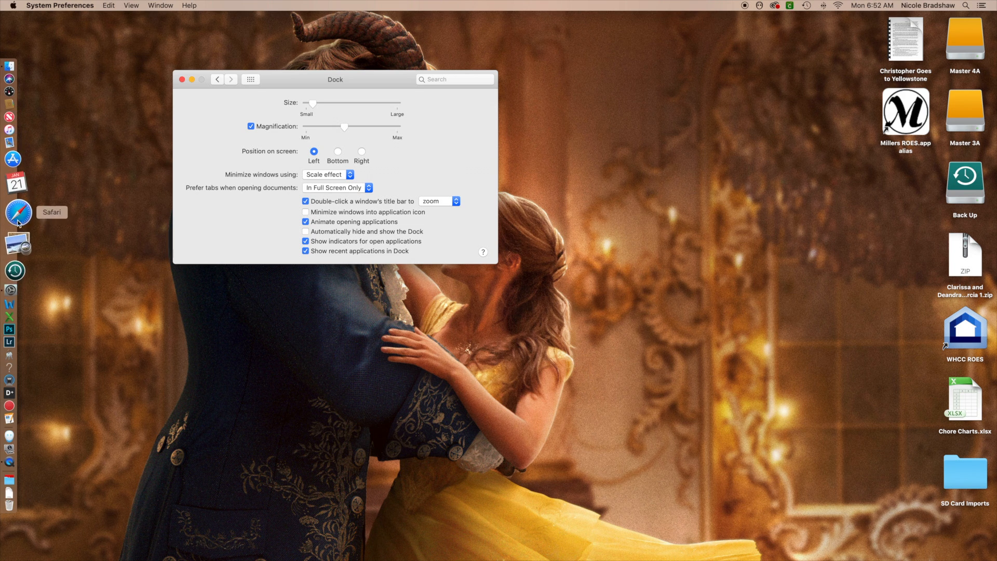
Set the Dock to minimize windows using the Genie effect.
left_click(351, 175)
left_click(351, 175)
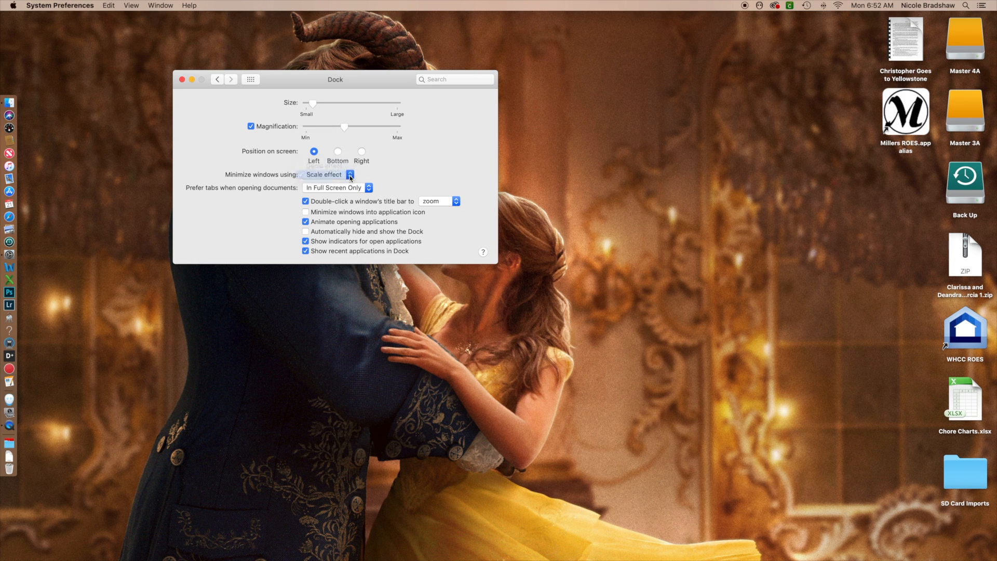
left_click(348, 174)
left_click(344, 166)
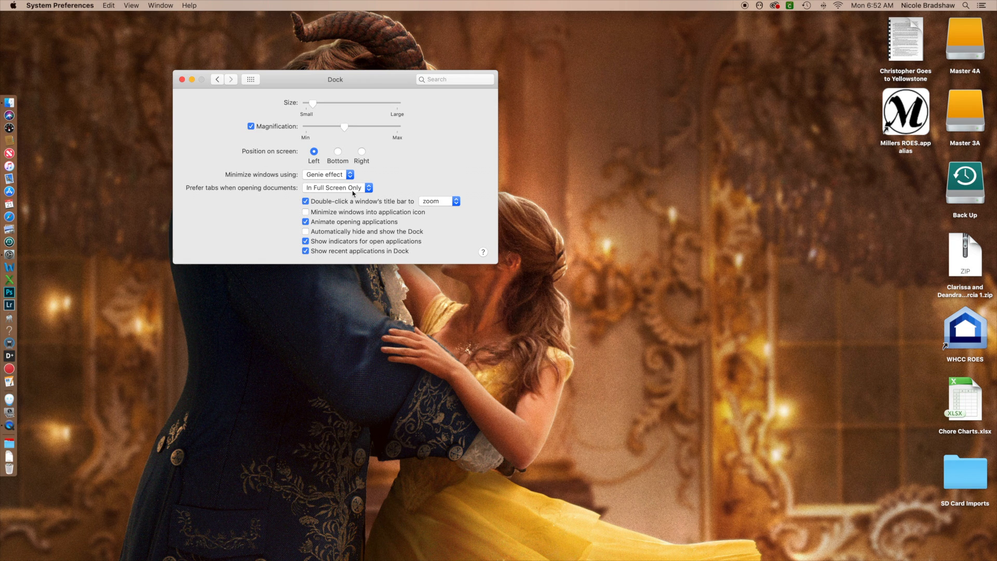
Turn on automatic hiding and showing of the Dock and reveal the hidden Dock to test it.
left_click(306, 232)
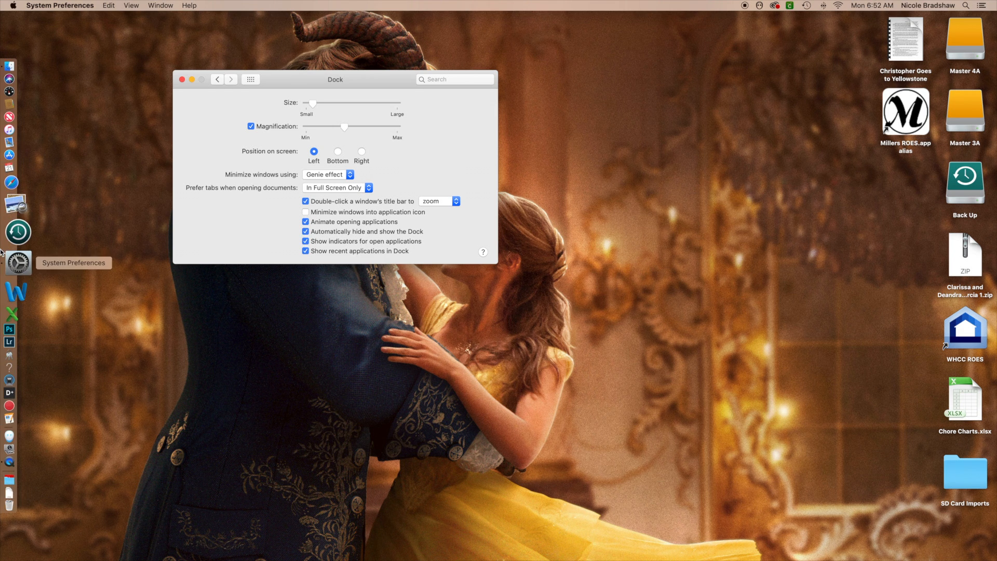
mouse_move(2, 255)
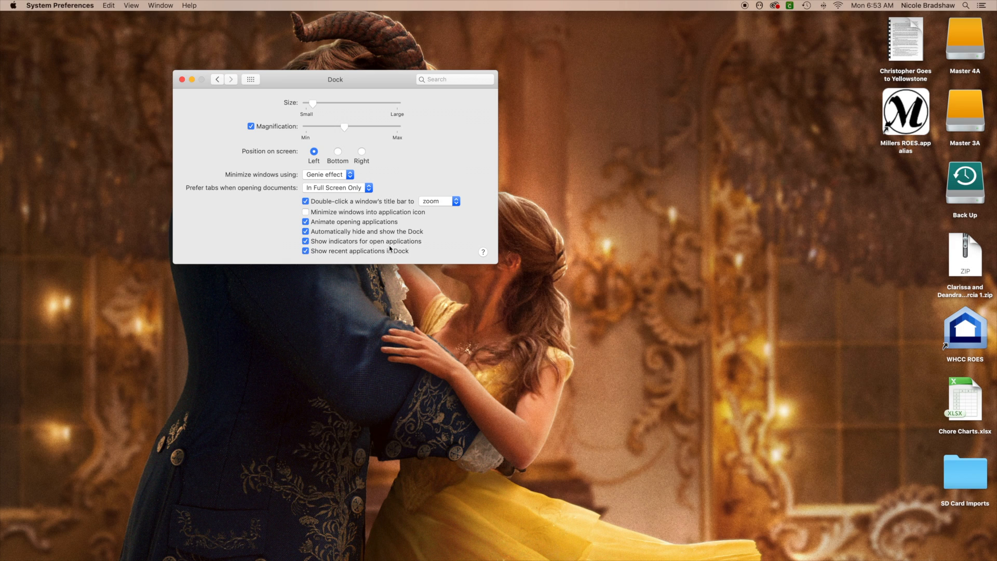
mouse_move(2, 165)
mouse_move(2, 299)
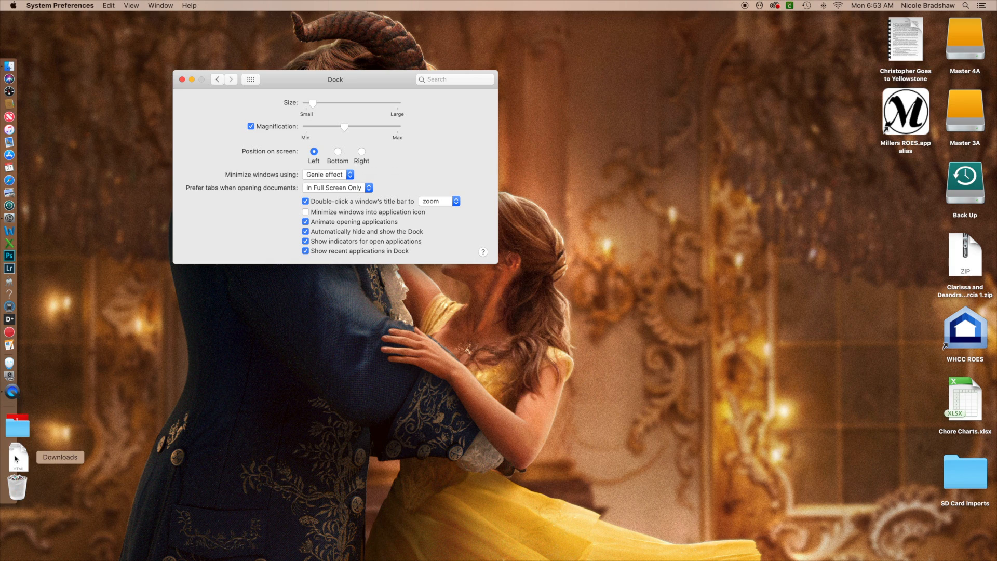
View the contents of the Downloads stack in the Dock, close it and return to the Dock preferences.
left_click(16, 458)
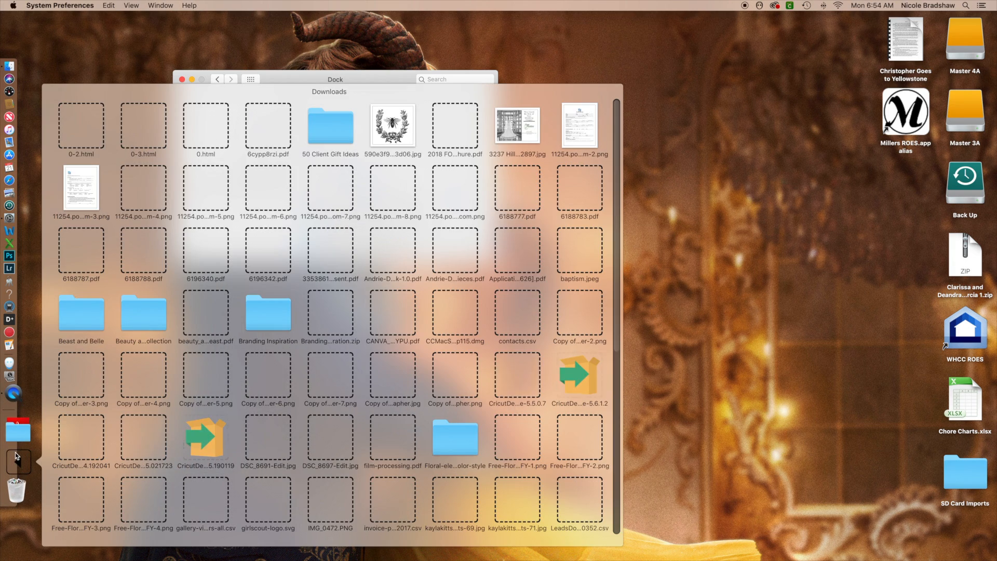
left_click(35, 406)
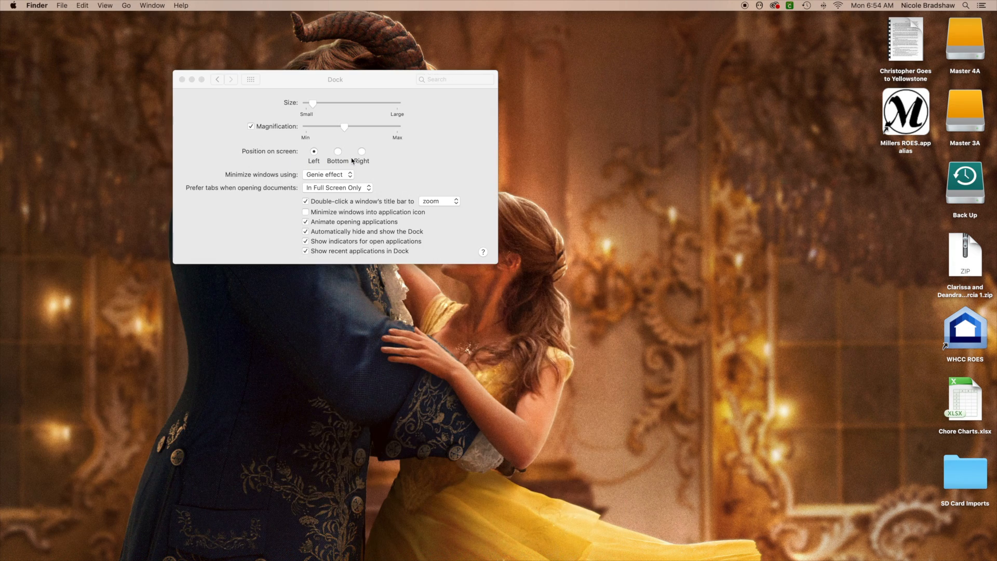
left_click(421, 157)
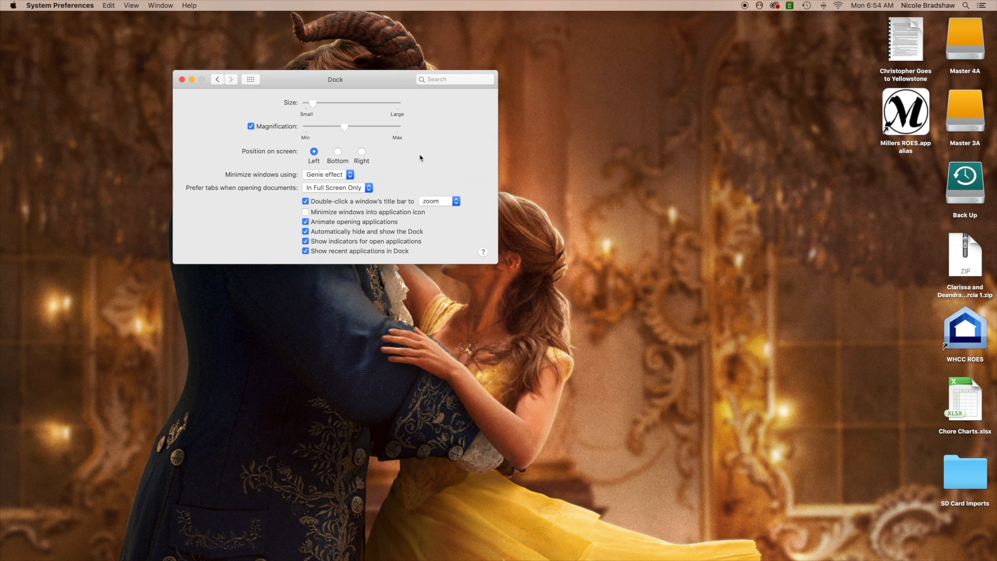
Review the Keyboard preferences, including the Text, Shortcuts, Input Sources and Dictation settings.
left_click(216, 80)
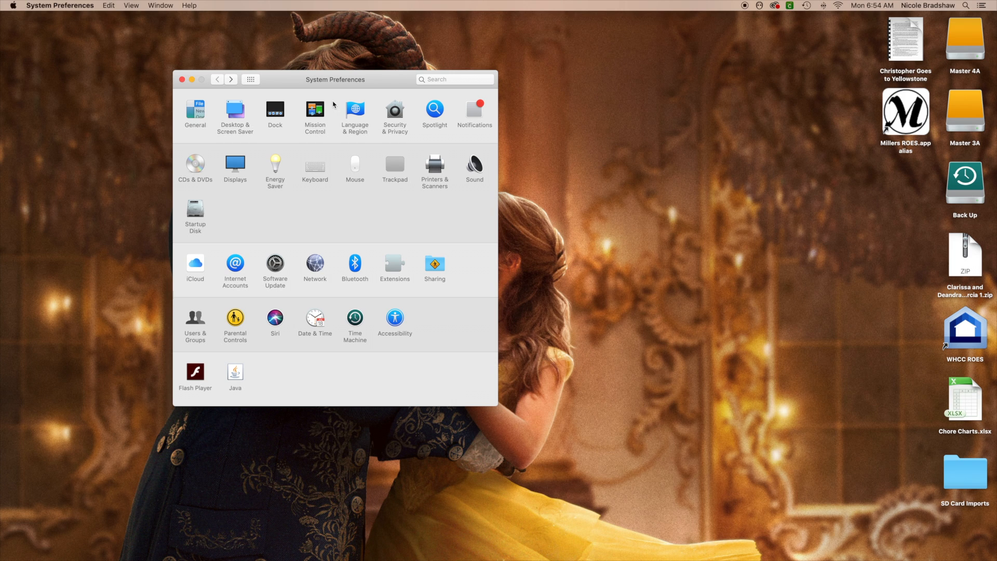
left_click(316, 169)
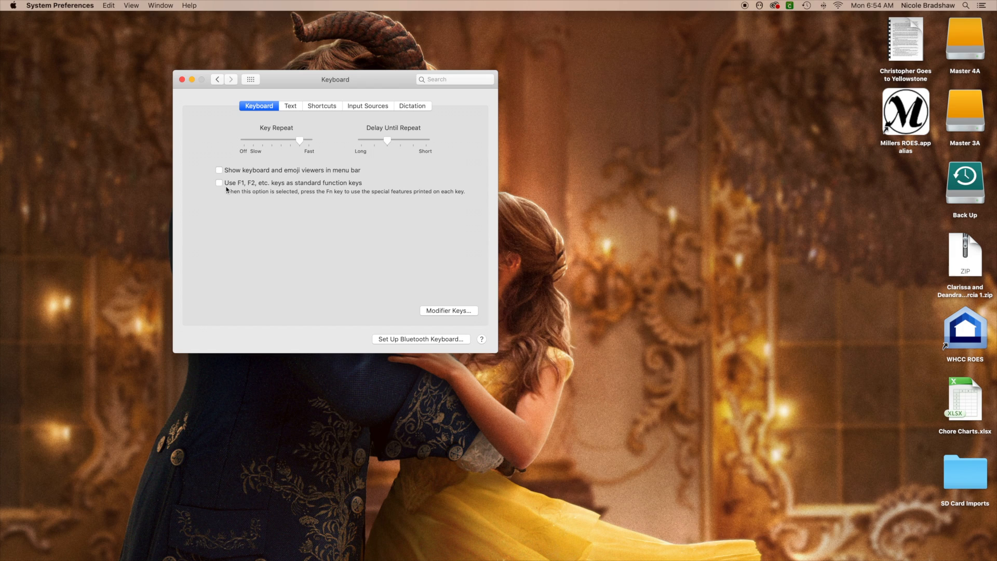
left_click(296, 109)
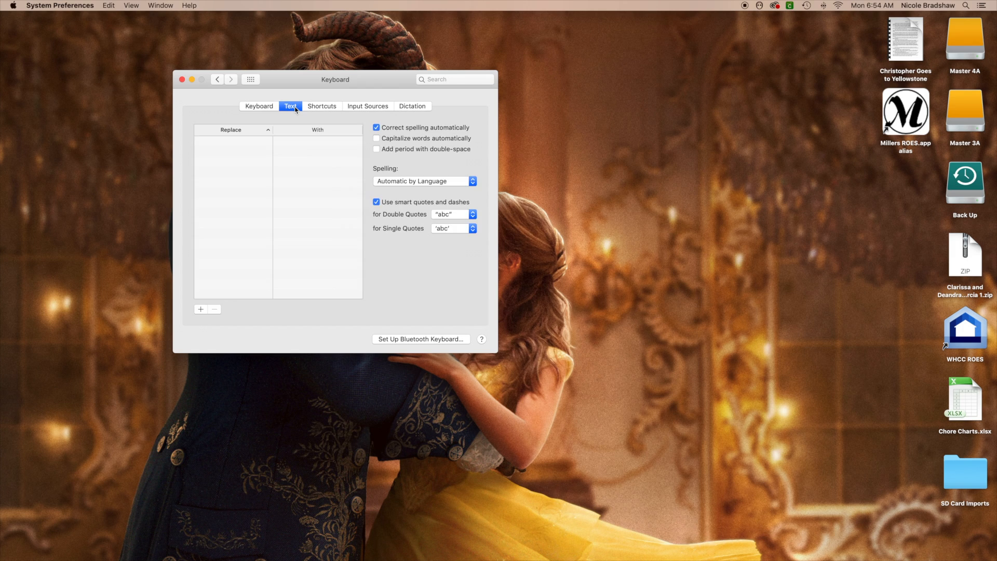
left_click(328, 108)
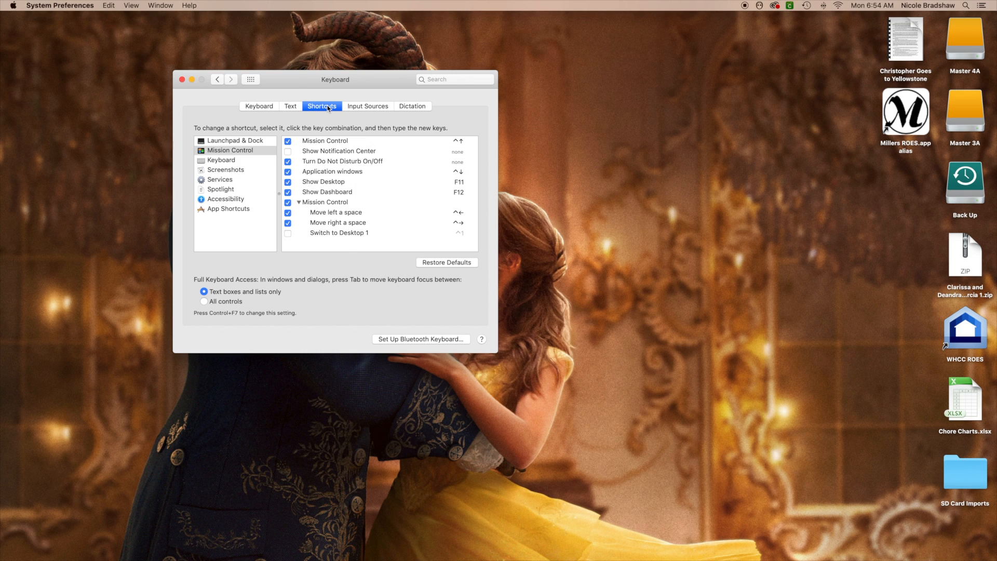
left_click(375, 107)
left_click(375, 106)
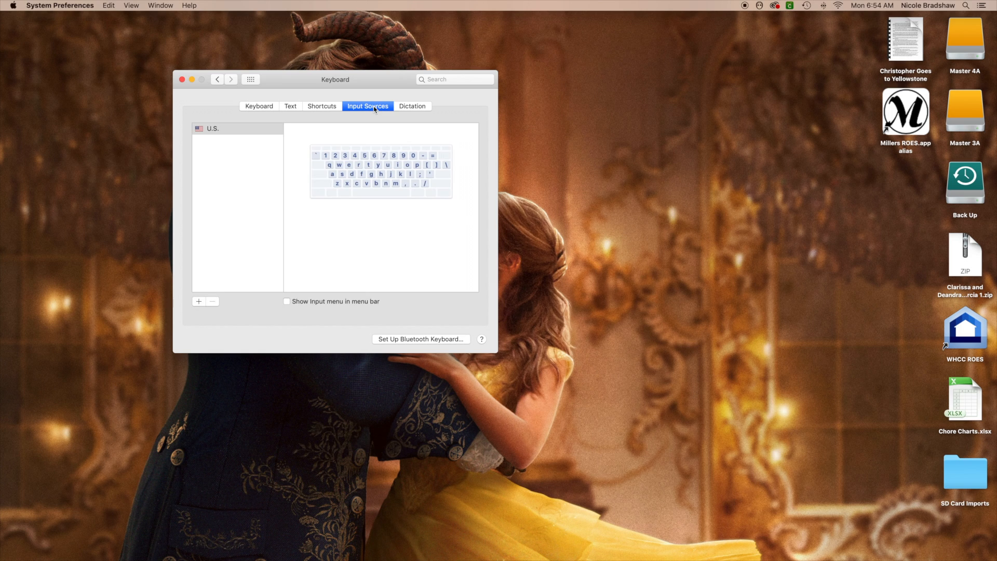
left_click(415, 108)
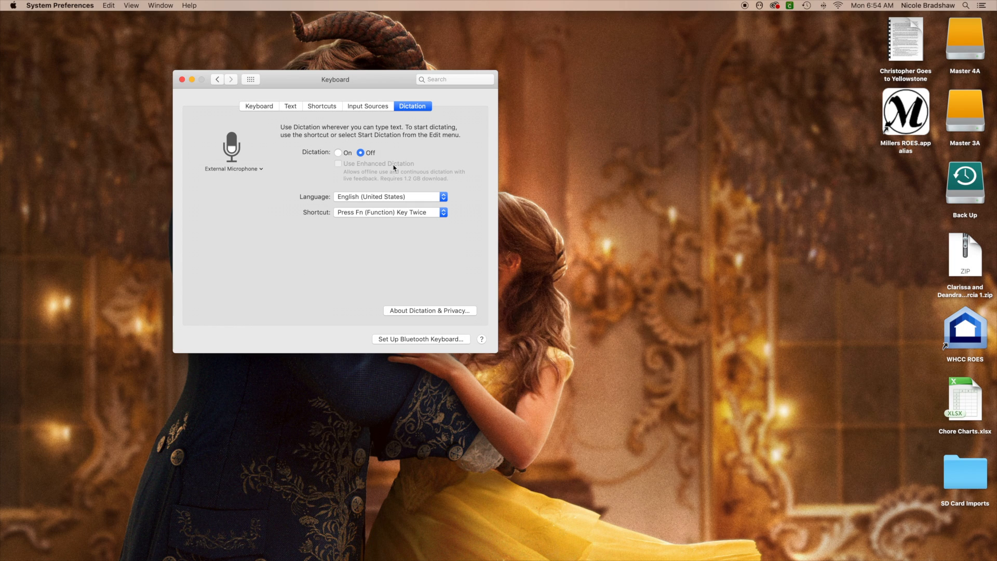
Review the Mouse gesture and Point & Click settings, and check the Trackpad preferences.
left_click(217, 80)
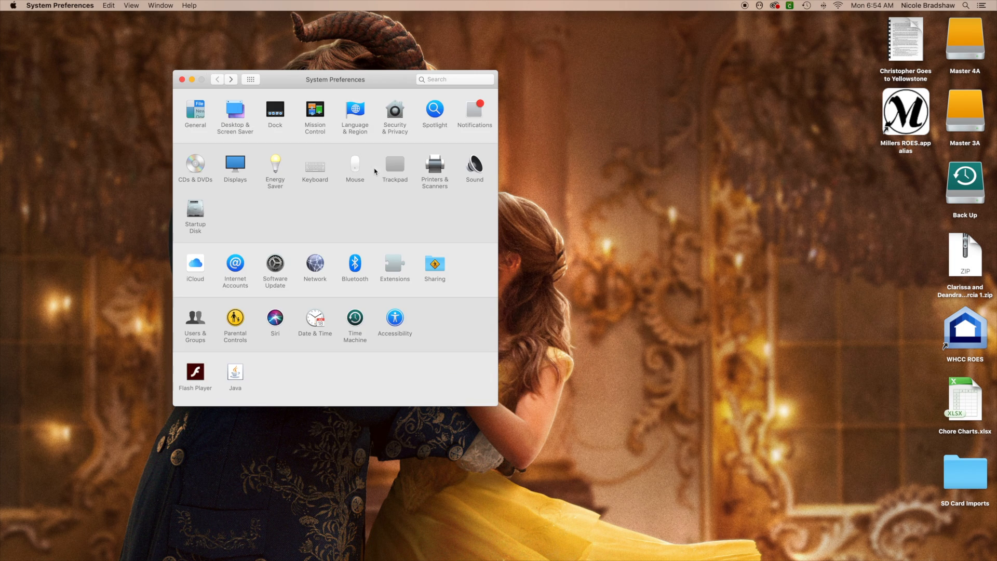
left_click(356, 169)
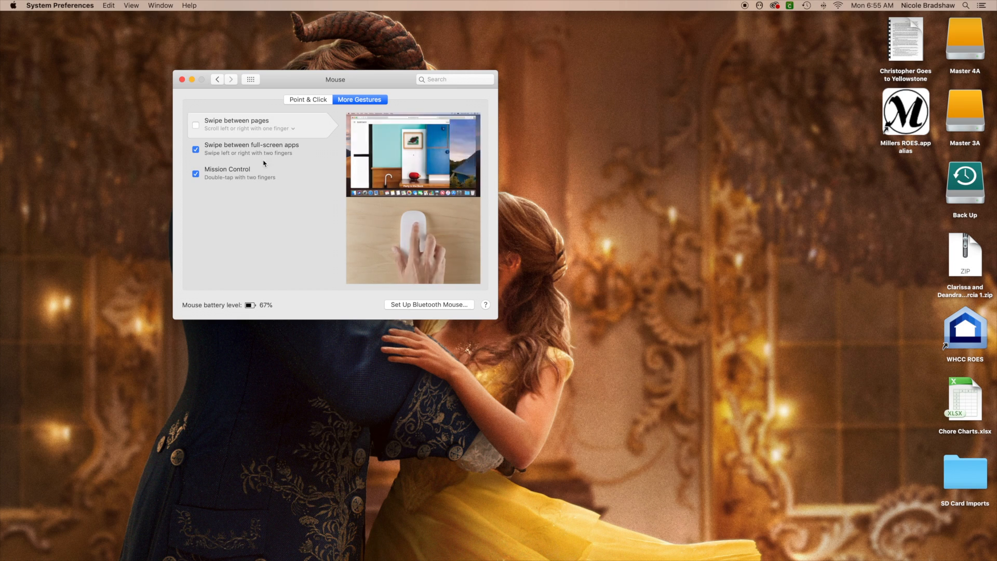
left_click(322, 102)
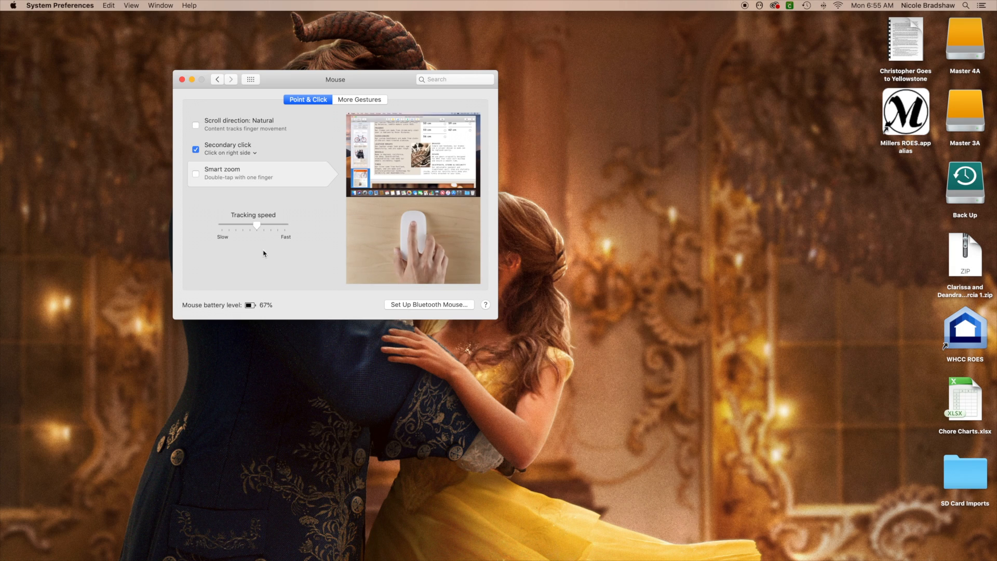
left_click(217, 79)
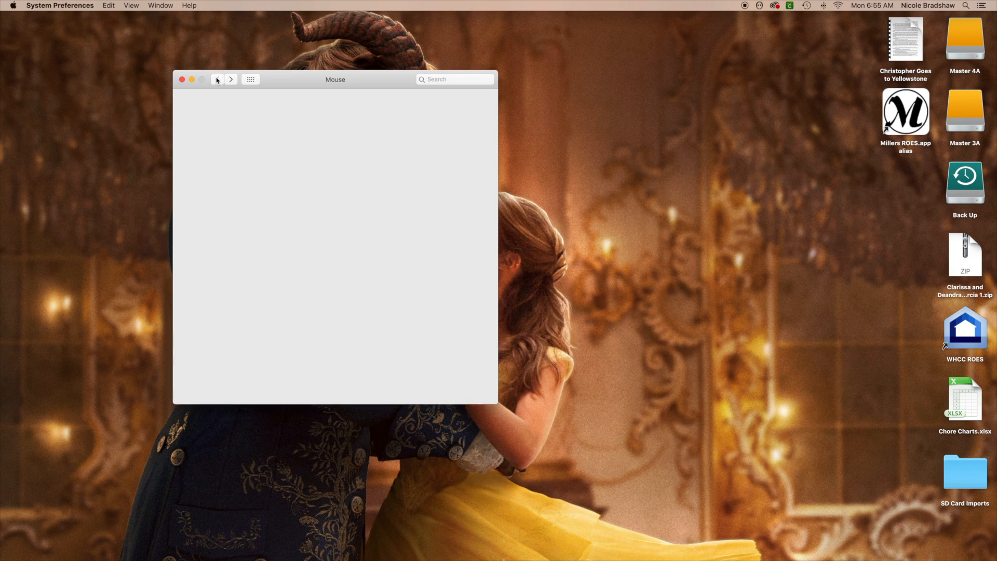
left_click(403, 170)
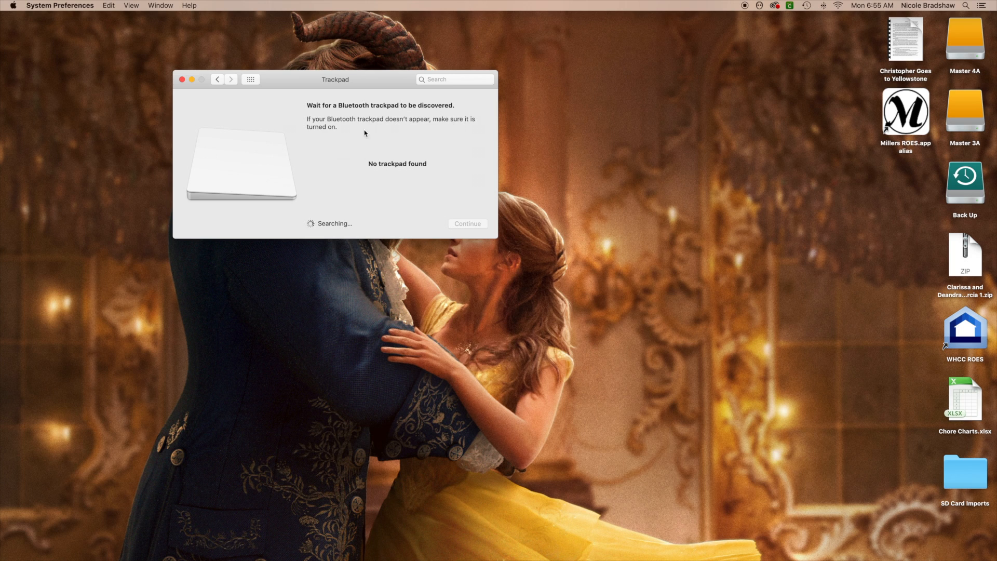
View the Printers & Scanners preferences and check the dialog for adding a printer without adding one.
left_click(218, 80)
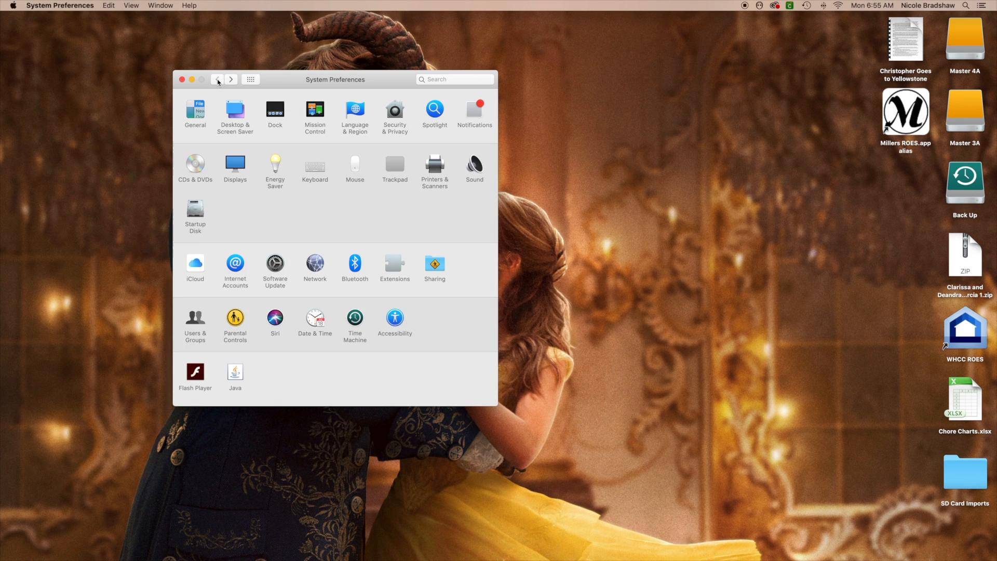
left_click(435, 165)
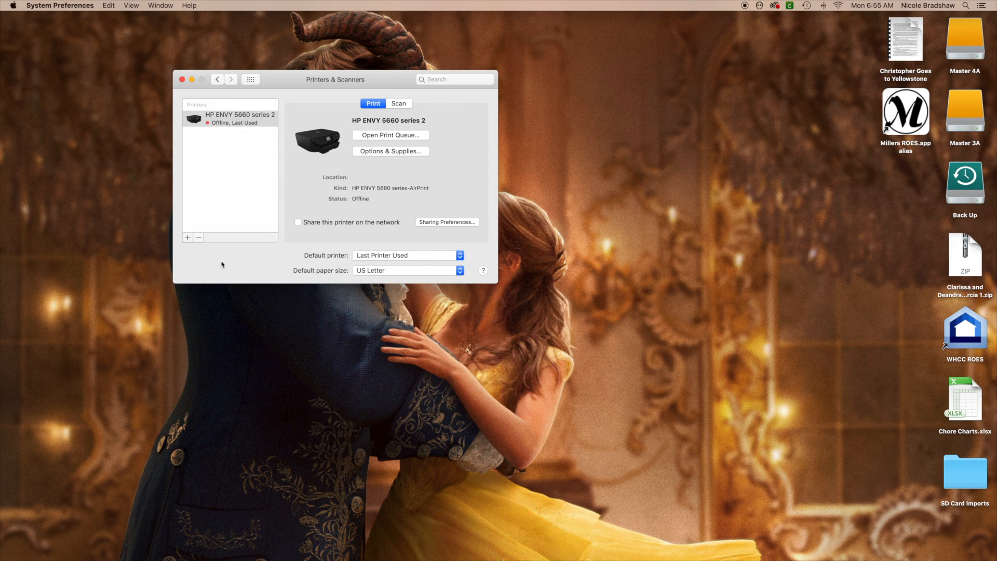
left_click(188, 239)
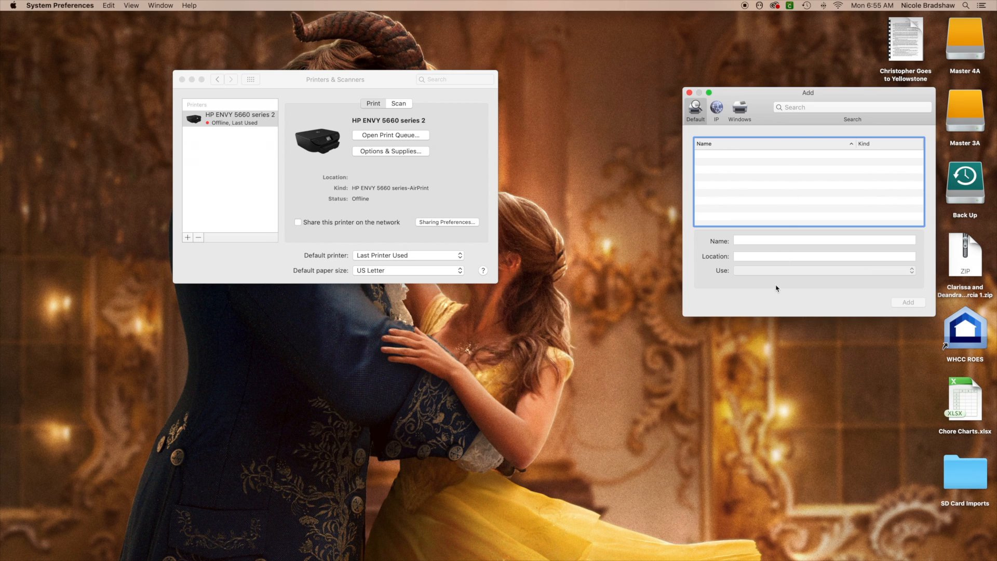
left_click(691, 93)
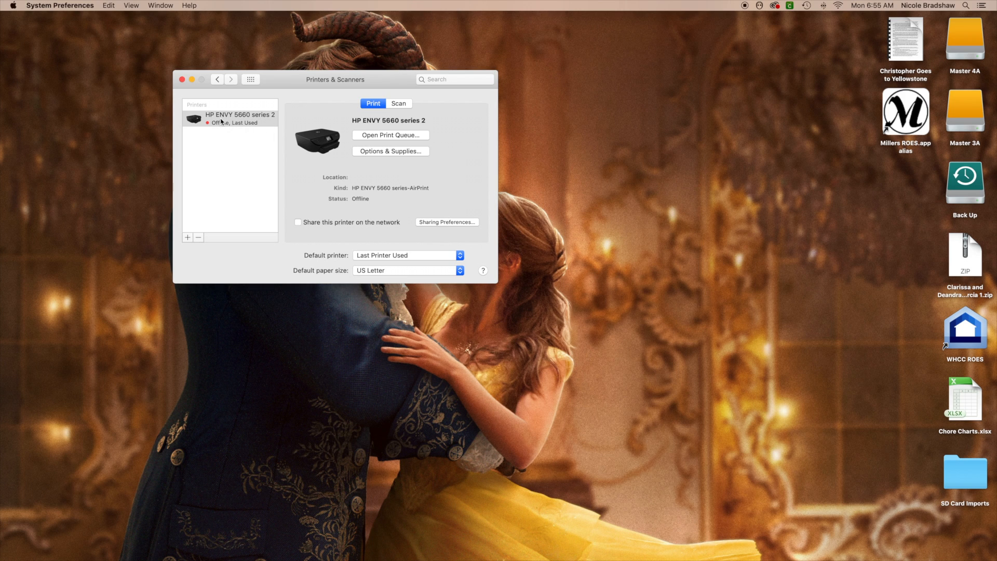
Check the Sound preferences for the alert sound and output volume settings.
left_click(217, 79)
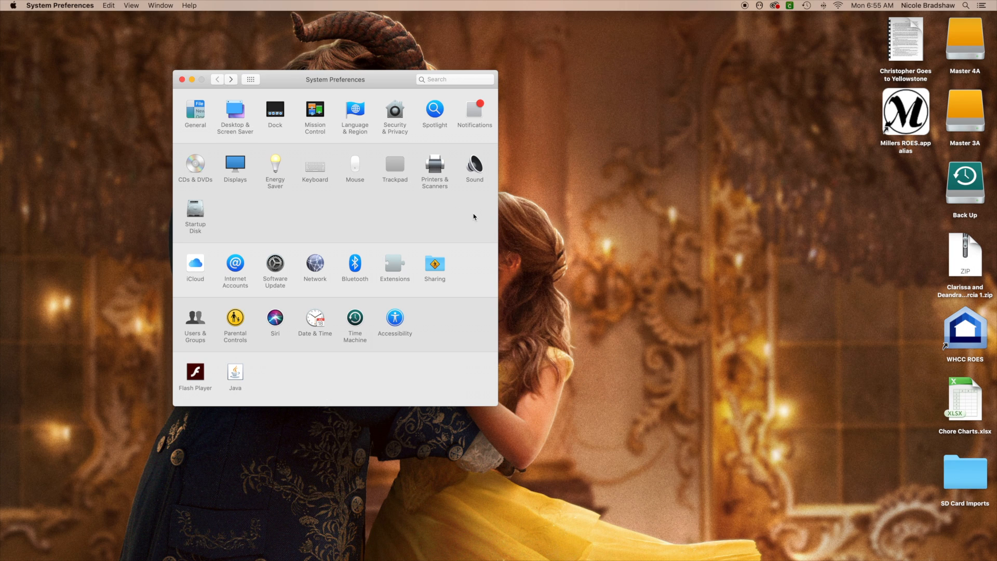
left_click(475, 166)
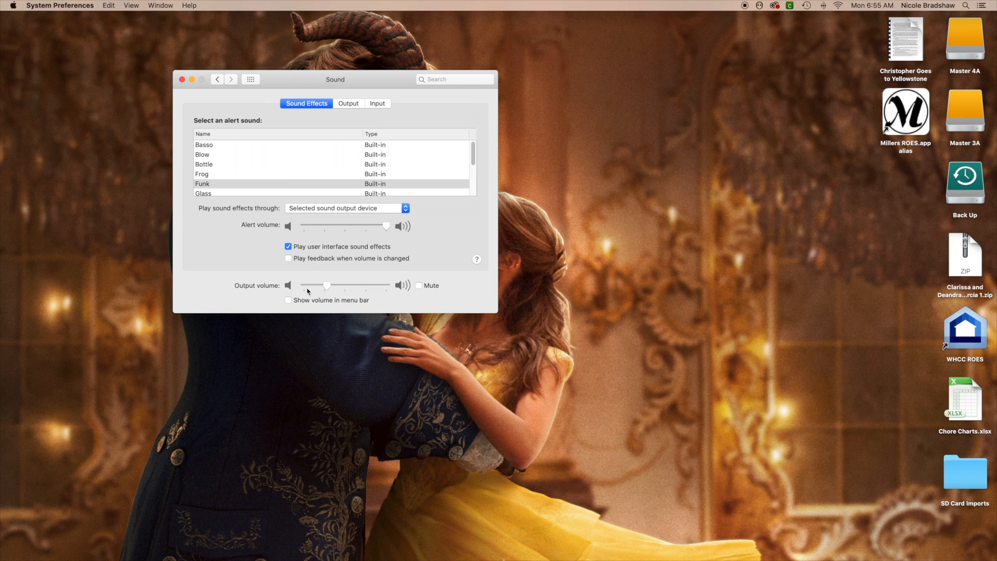
mouse_move(315, 290)
View the Time Machine backup preferences and return to the overview of all preferences.
left_click(218, 80)
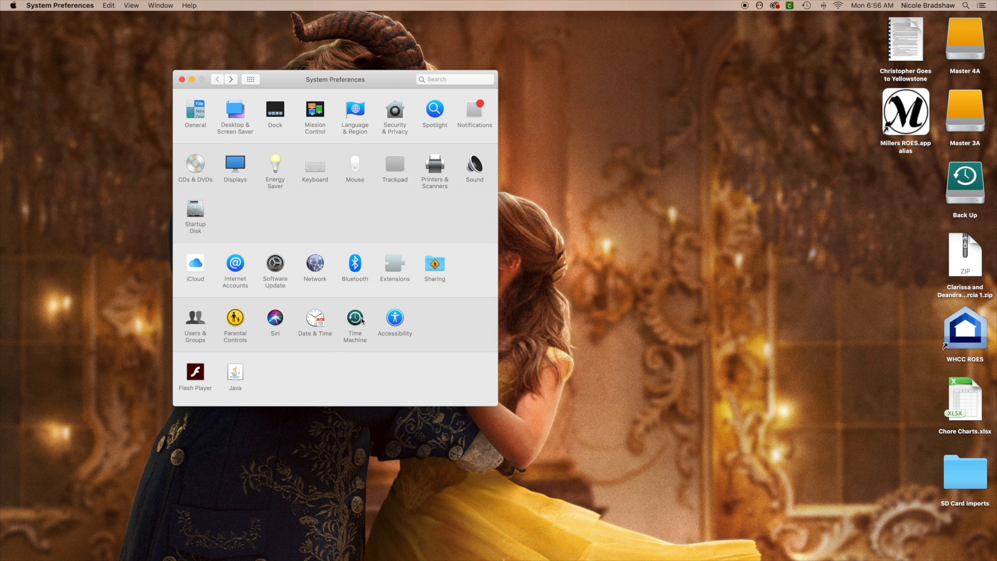
left_click(356, 319)
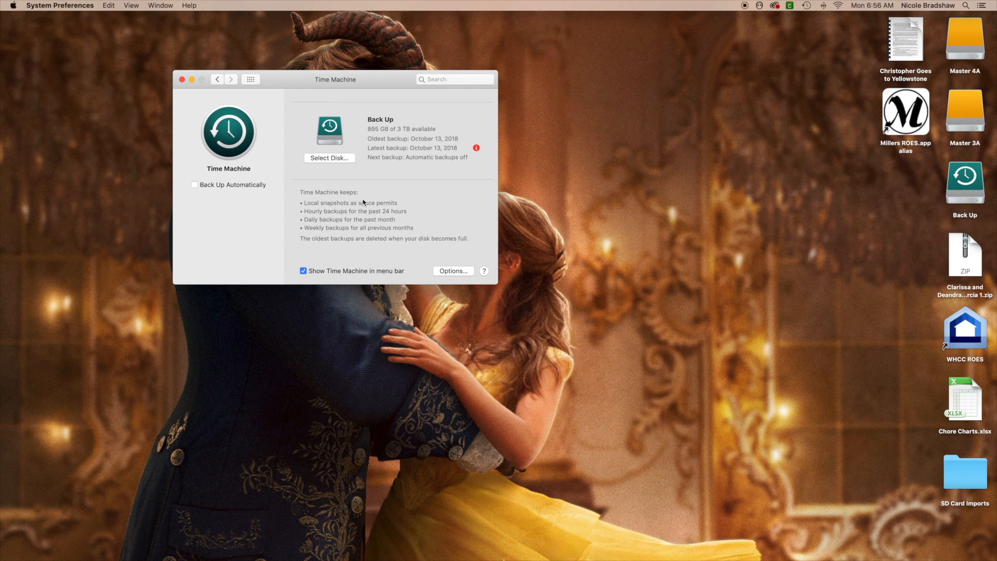
left_click(217, 82)
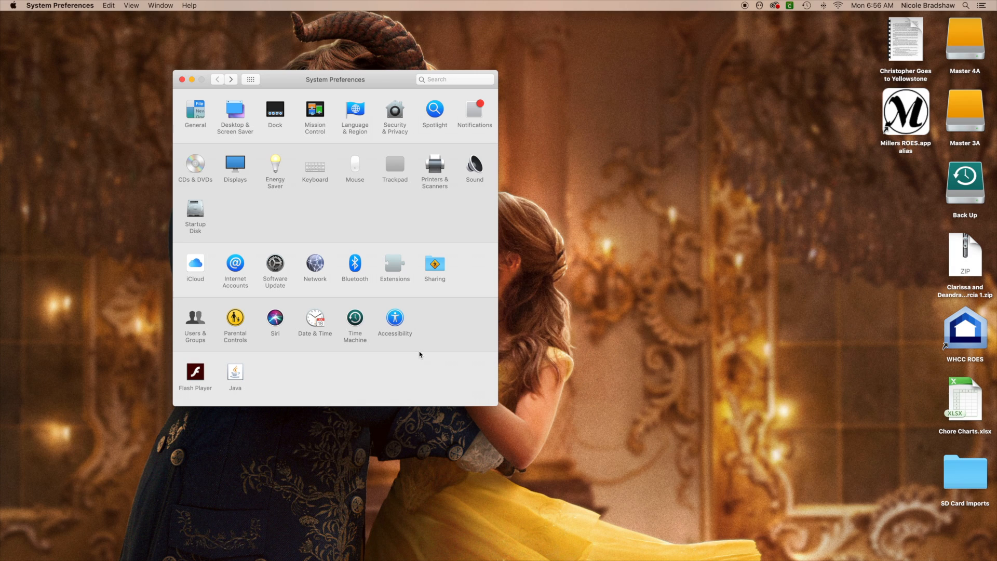